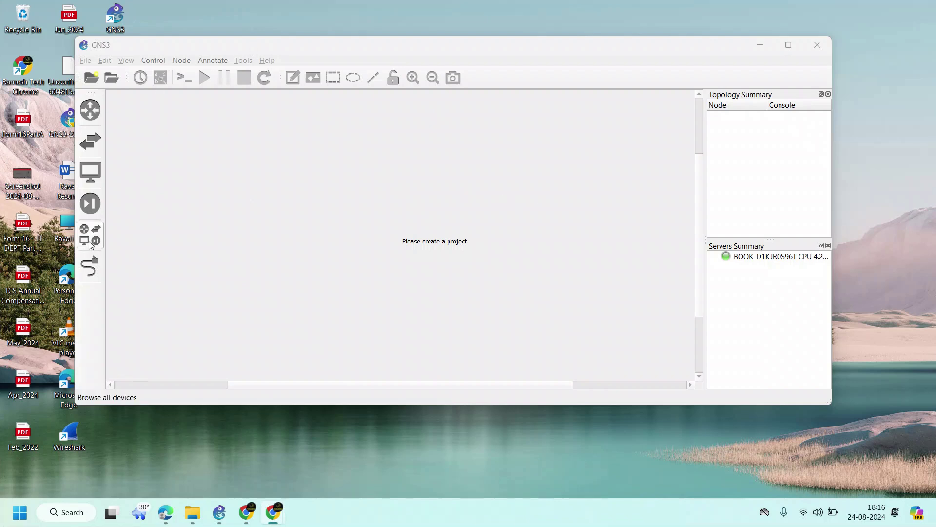
# Open the Edit menu in GNS3.
pyautogui.click(105, 60)
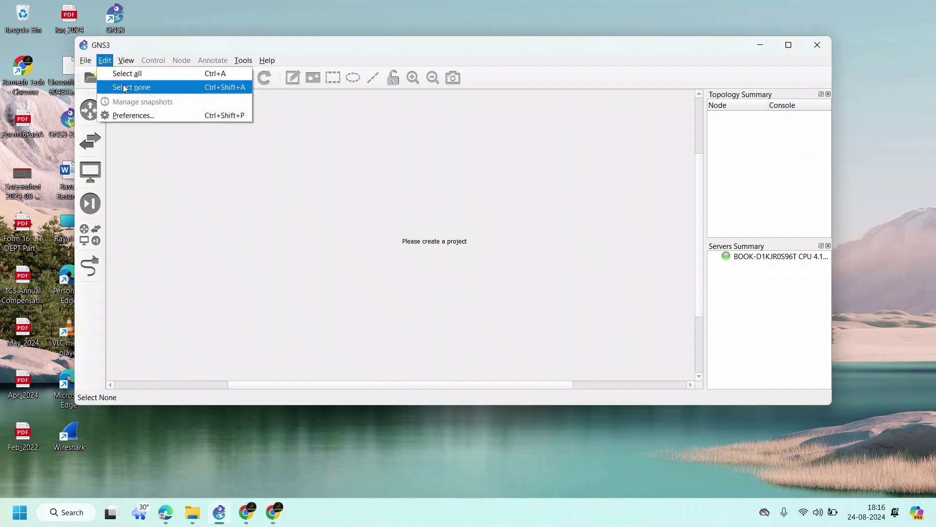
# In Preferences, disable QEMU hardware acceleration and start a new Qemu VM template.
pyautogui.click(141, 116)
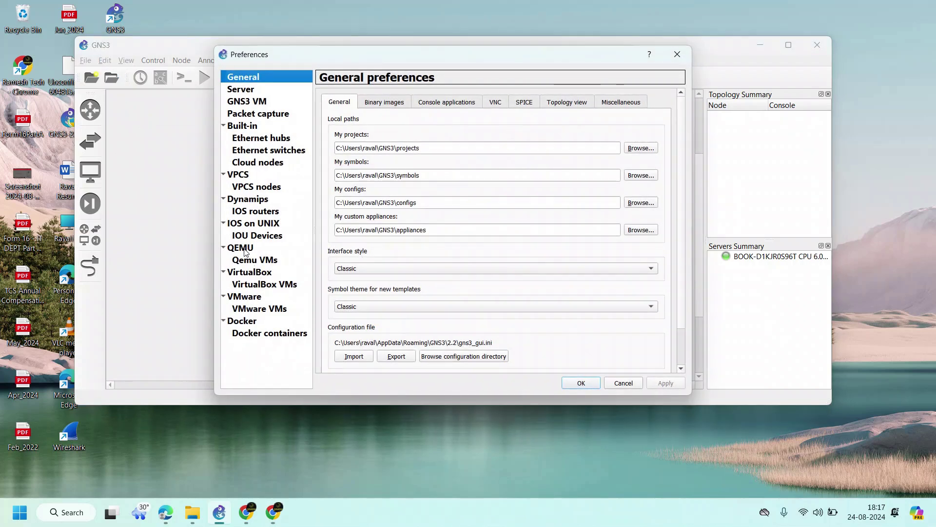
pyautogui.click(239, 251)
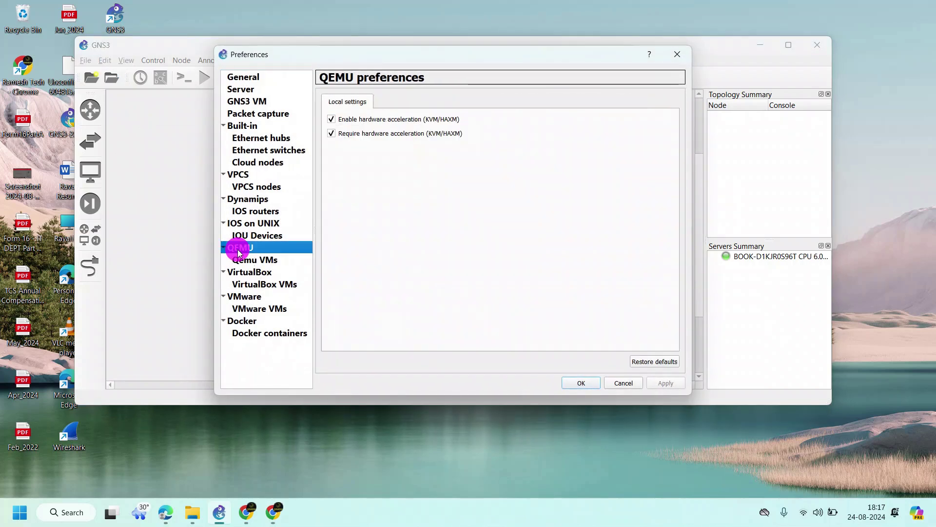
pyautogui.click(332, 120)
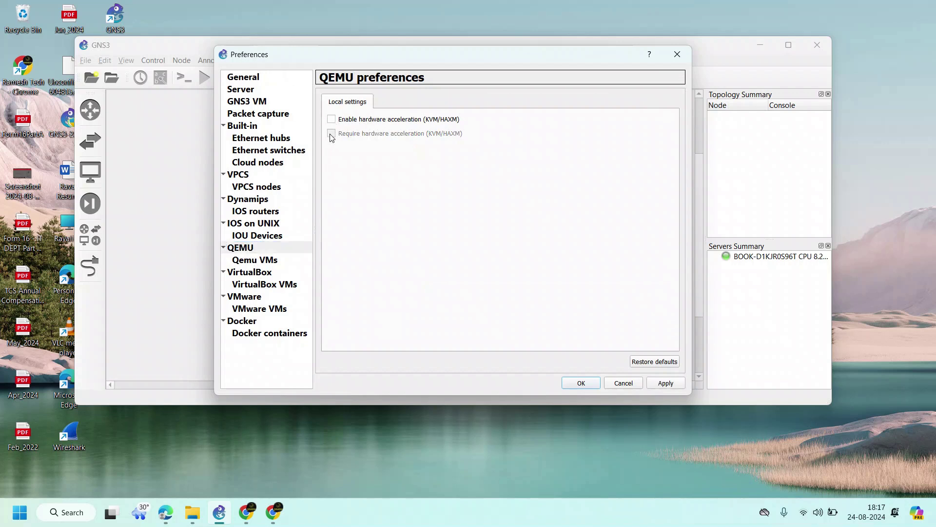
pyautogui.click(261, 263)
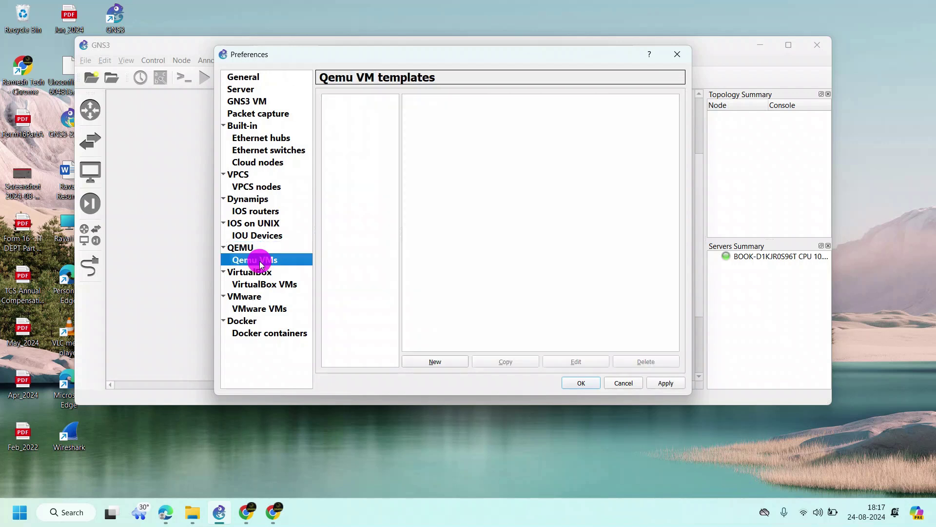
pyautogui.click(432, 363)
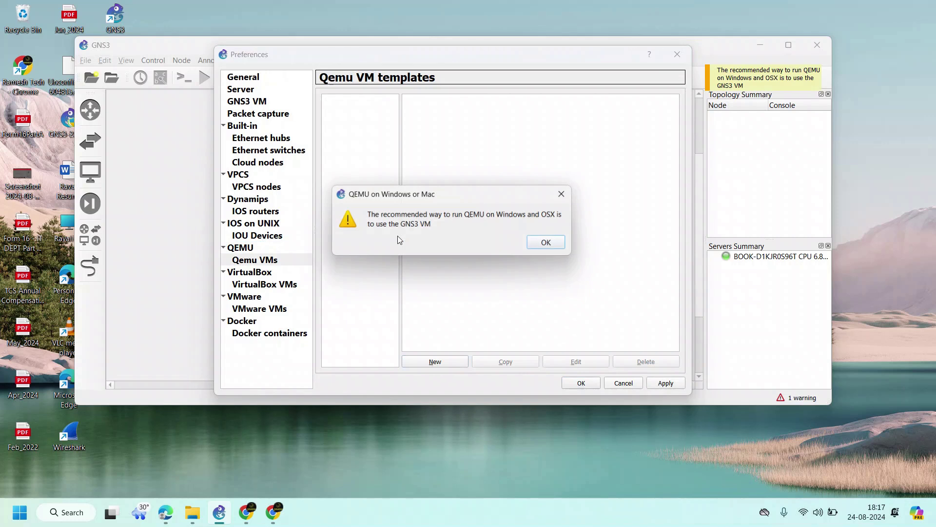
# Name the template Junos, keep 256 MB RAM and telnet console, and choose New Image.
pyautogui.click(550, 244)
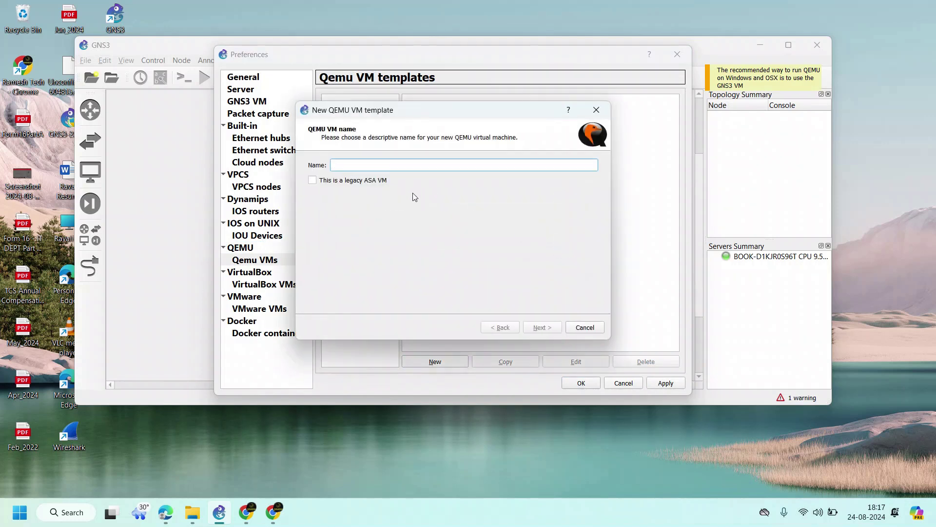
pyautogui.write('Junos')
pyautogui.click(543, 328)
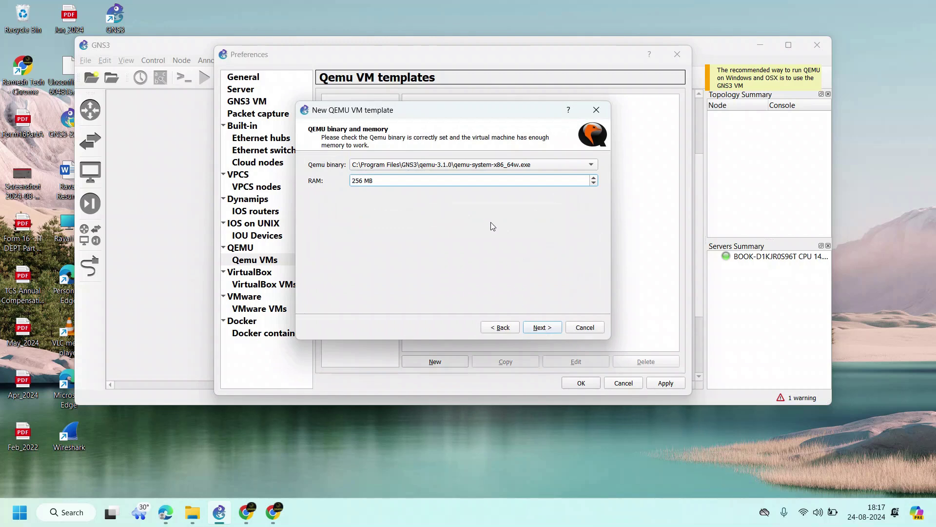
pyautogui.click(540, 328)
pyautogui.click(536, 330)
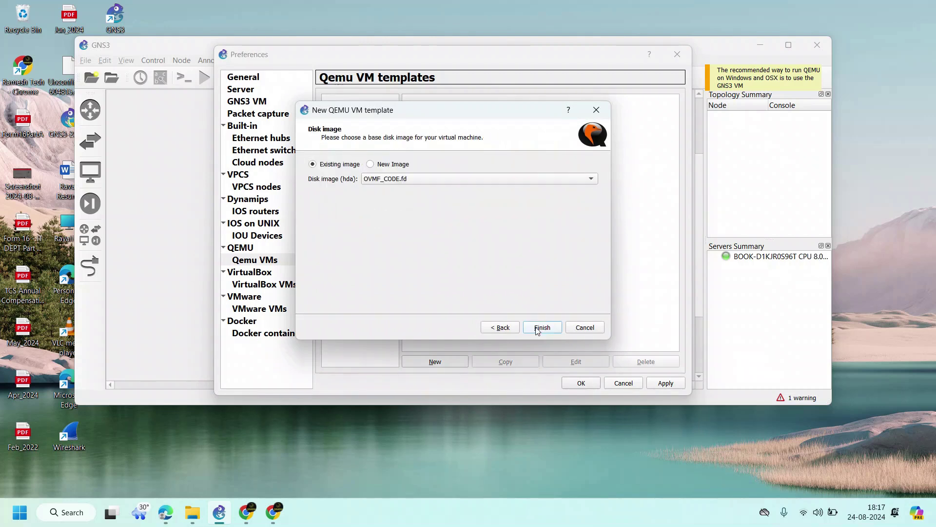
pyautogui.click(371, 165)
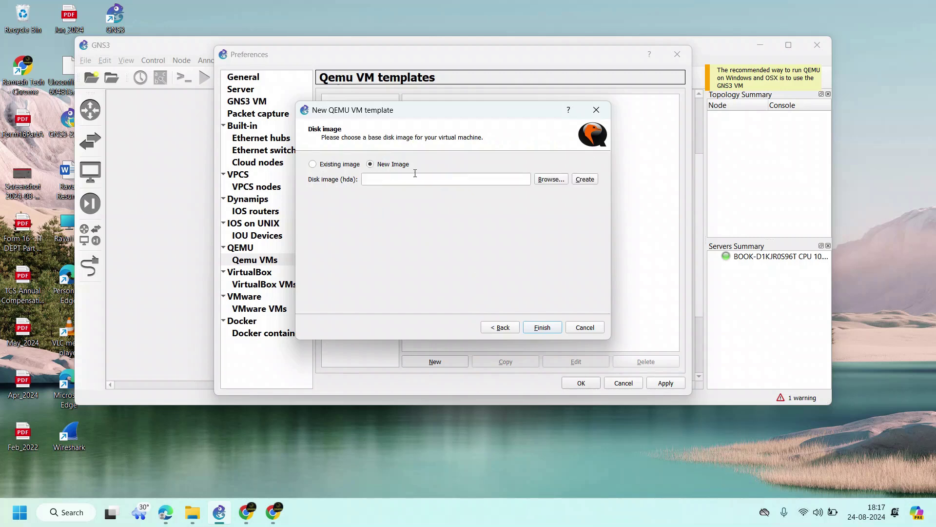
# Browse to Downloads and select Olive12.1R1.9-R1 as the disk image file.
pyautogui.click(551, 179)
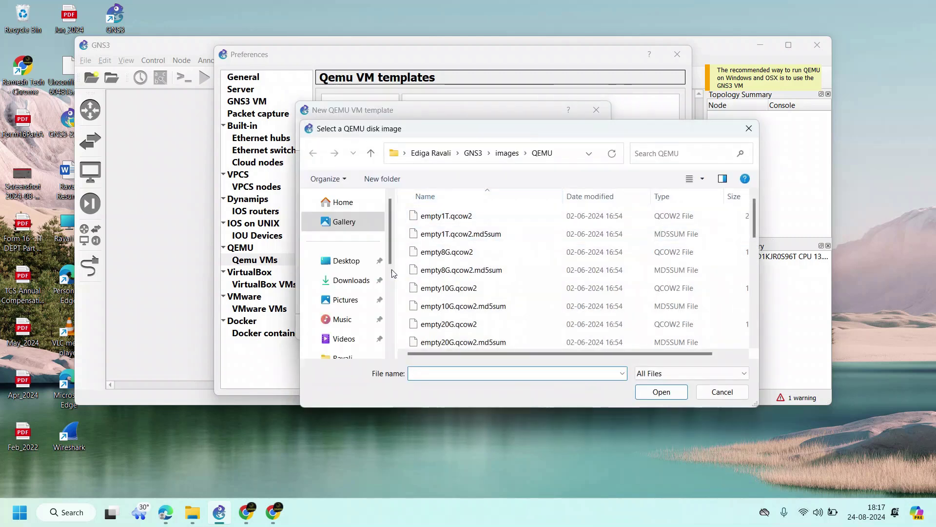
pyautogui.click(359, 280)
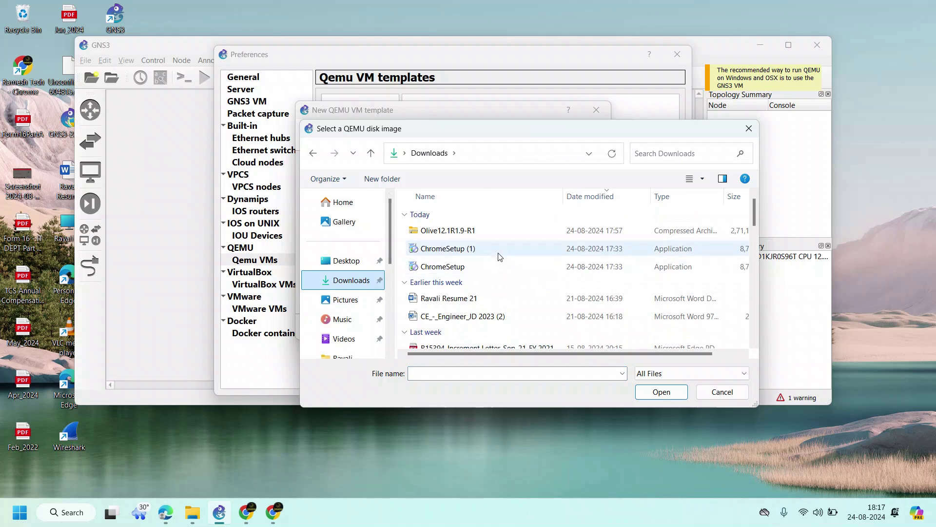
pyautogui.scroll(-5, 537, 261)
pyautogui.scroll(1, 561, 264)
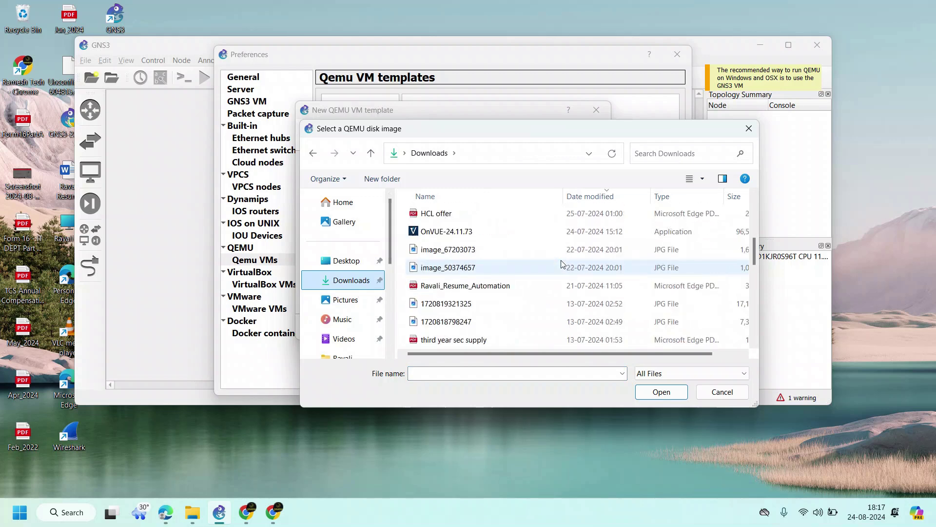
pyautogui.scroll(3, 561, 263)
pyautogui.click(496, 214)
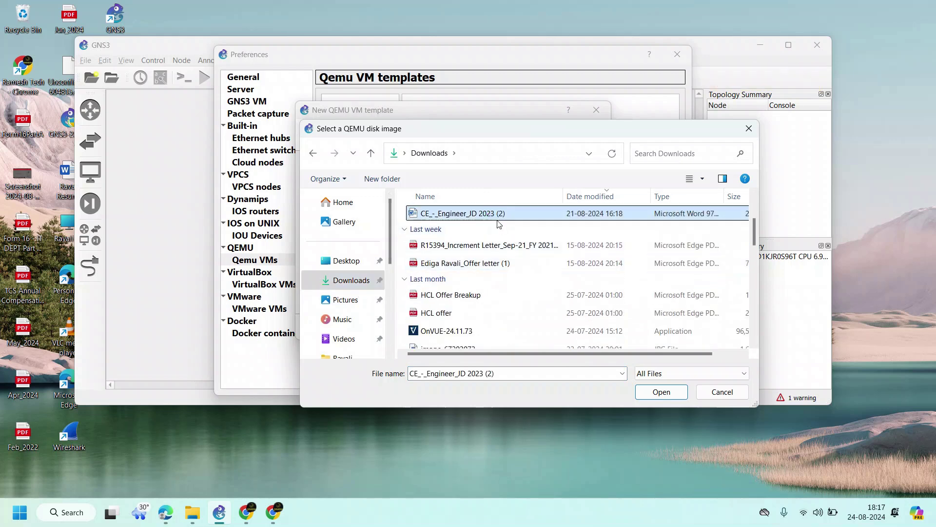
pyautogui.press('Down')
pyautogui.press('Down')
pyautogui.press('Down')
pyautogui.press('Down')
pyautogui.press('Down')
pyautogui.scroll(-3, 498, 224)
pyautogui.click(498, 219)
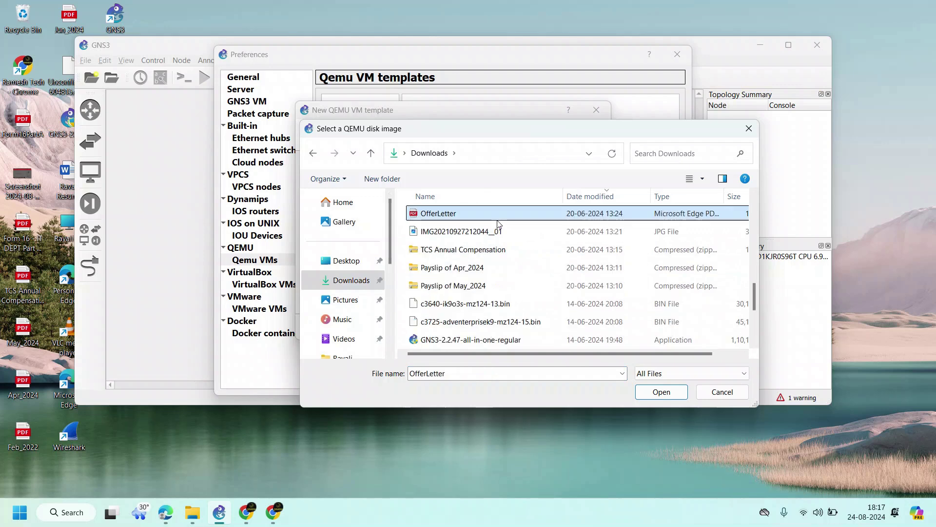
pyautogui.press('Home')
# Scroll through the file list, then look through the Desktop folder.
pyautogui.scroll(-3, 496, 222)
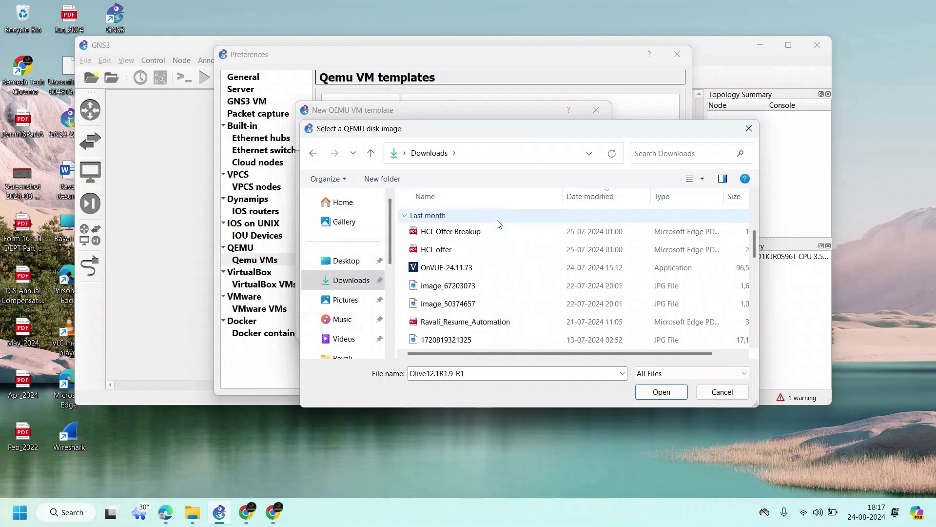
pyautogui.scroll(4, 547, 259)
pyautogui.scroll(-2, 550, 256)
pyautogui.scroll(-10, 550, 255)
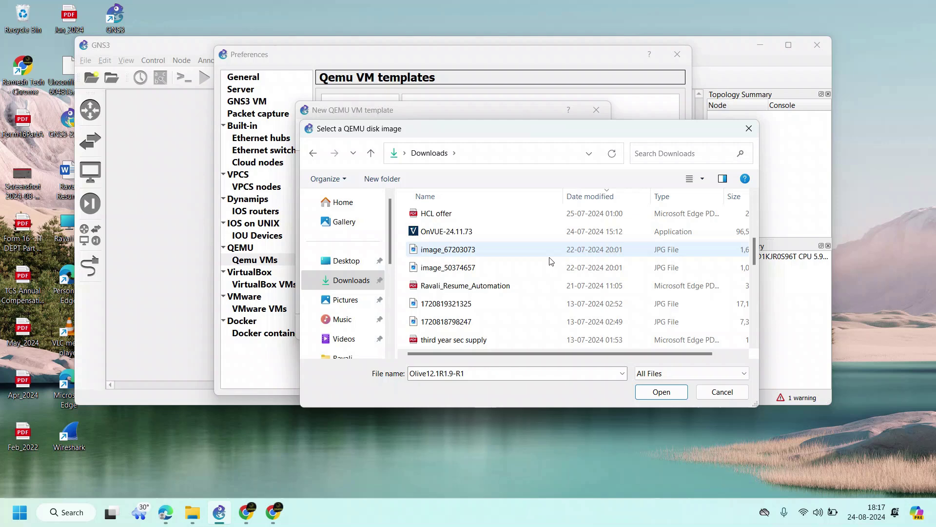
pyautogui.scroll(-2, 571, 306)
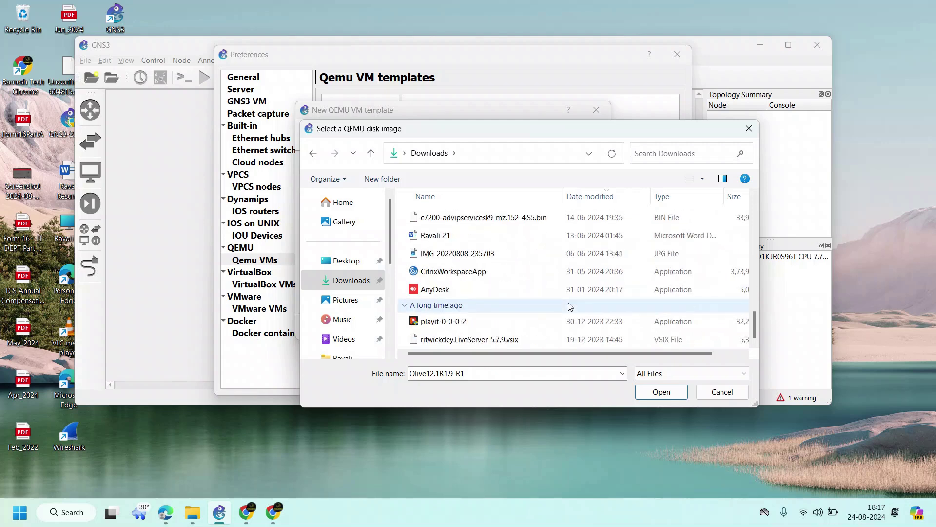
pyautogui.scroll(10, 571, 306)
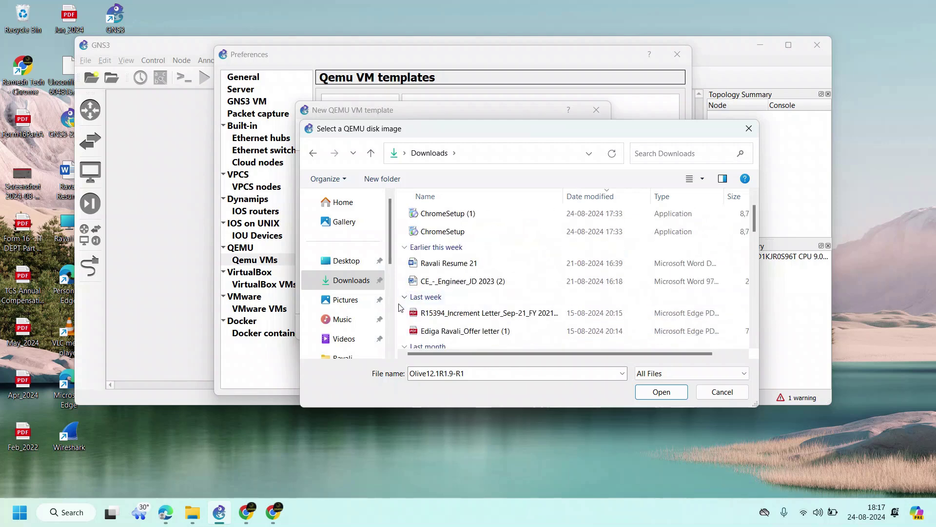
pyautogui.click(347, 260)
pyautogui.scroll(-2, 584, 291)
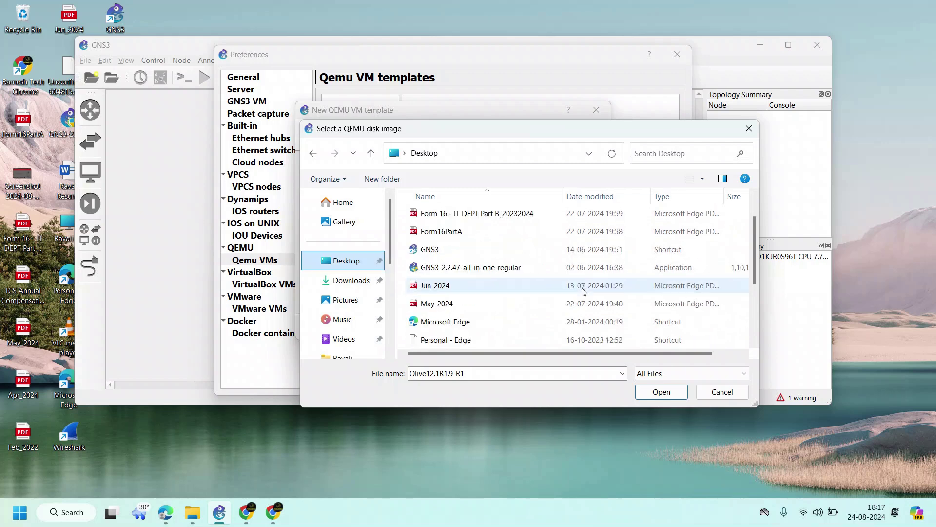
pyautogui.scroll(-1, 584, 293)
pyautogui.scroll(3, 584, 299)
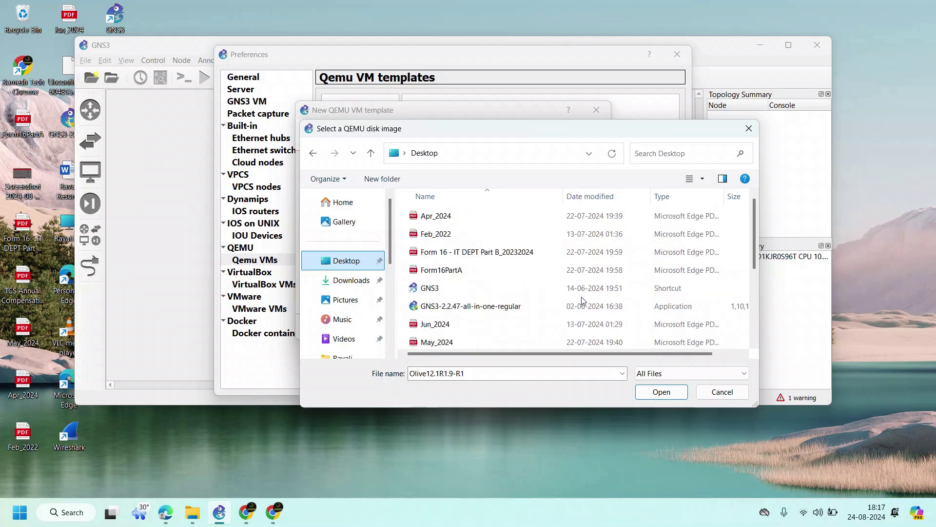
pyautogui.scroll(-4, 358, 325)
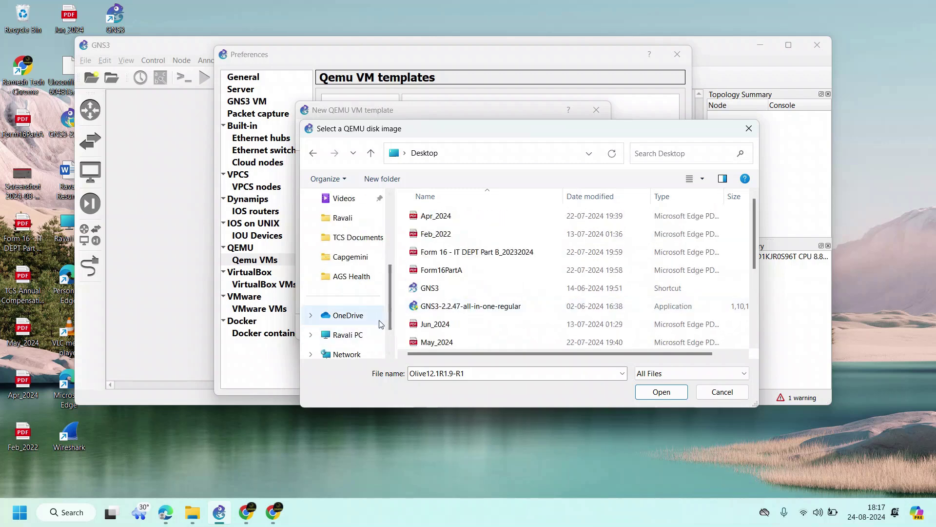
# Check This PC and the New Volume (F:) drive, then return to Home.
pyautogui.click(364, 300)
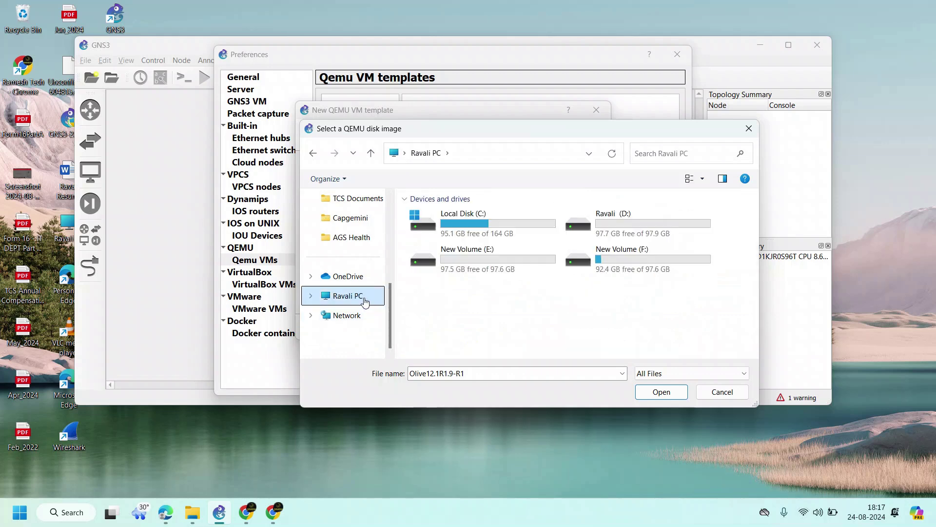
pyautogui.doubleClick(620, 254)
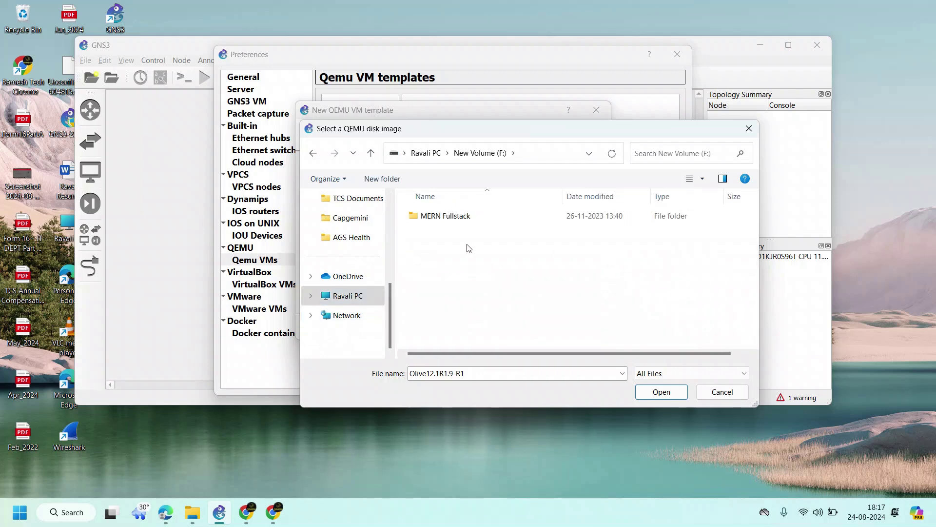
pyautogui.scroll(6, 351, 213)
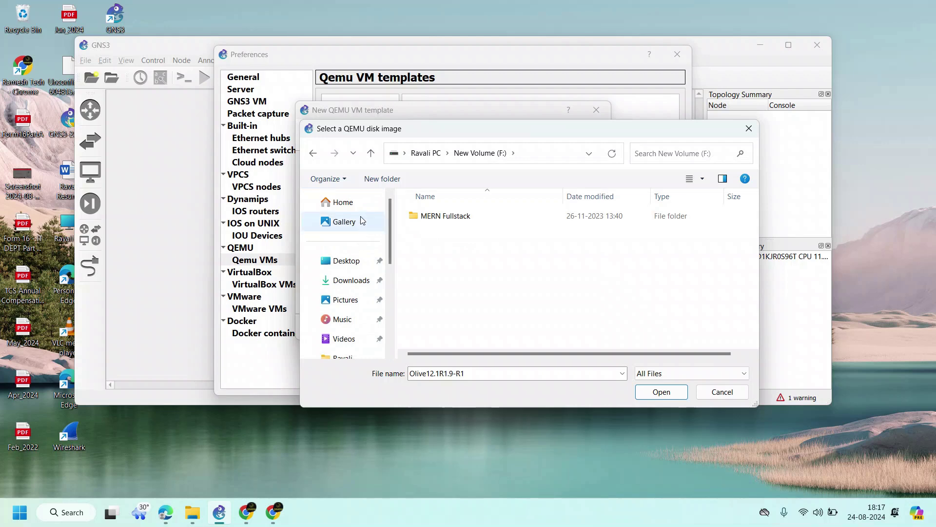
pyautogui.click(357, 204)
# Go back to Downloads and scroll through older files looking for the Olive image.
pyautogui.click(356, 280)
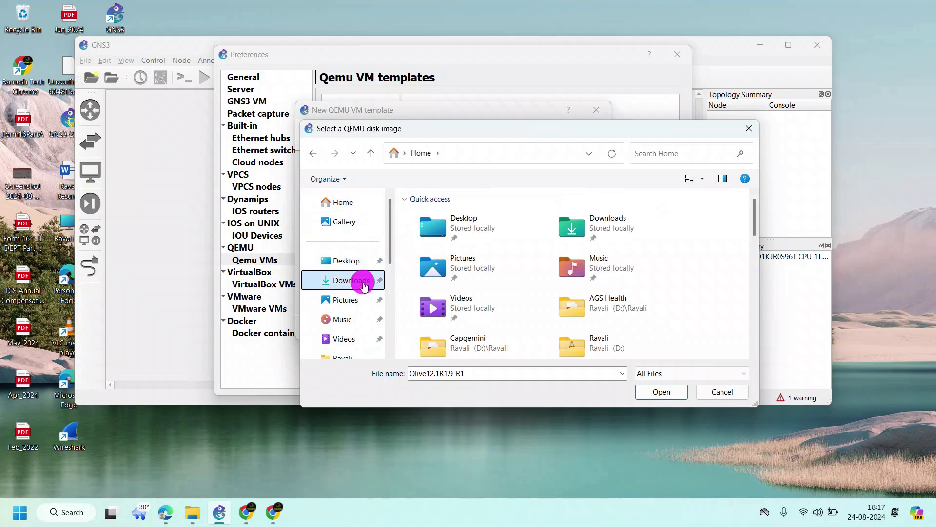
pyautogui.scroll(-4, 529, 269)
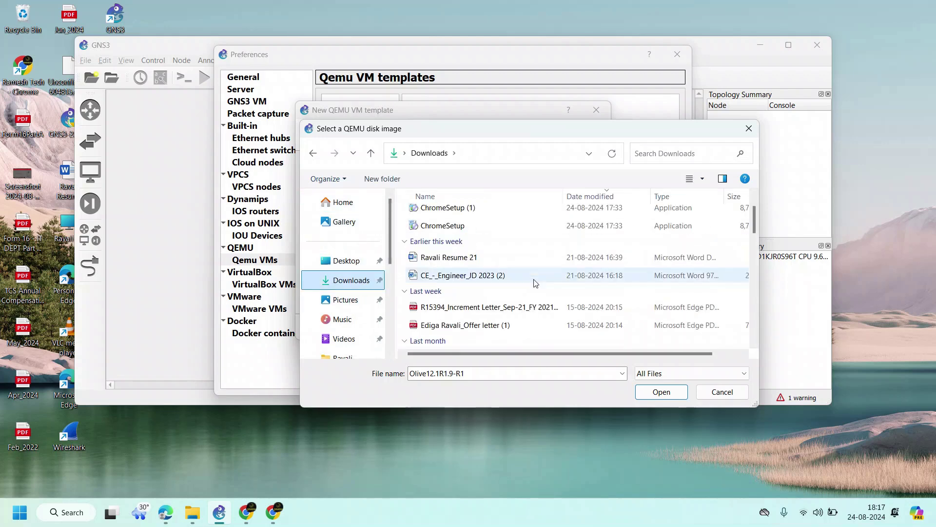
pyautogui.scroll(-5, 536, 284)
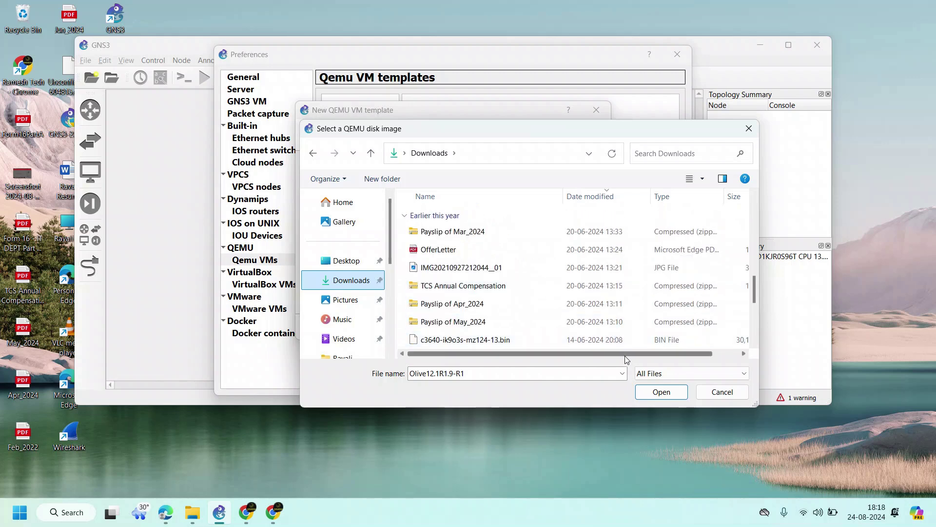
pyautogui.moveTo(625, 356)
pyautogui.mouseDown()
pyautogui.moveTo(661, 355)
pyautogui.moveTo(617, 357)
pyautogui.mouseUp()
pyautogui.scroll(-1, 587, 308)
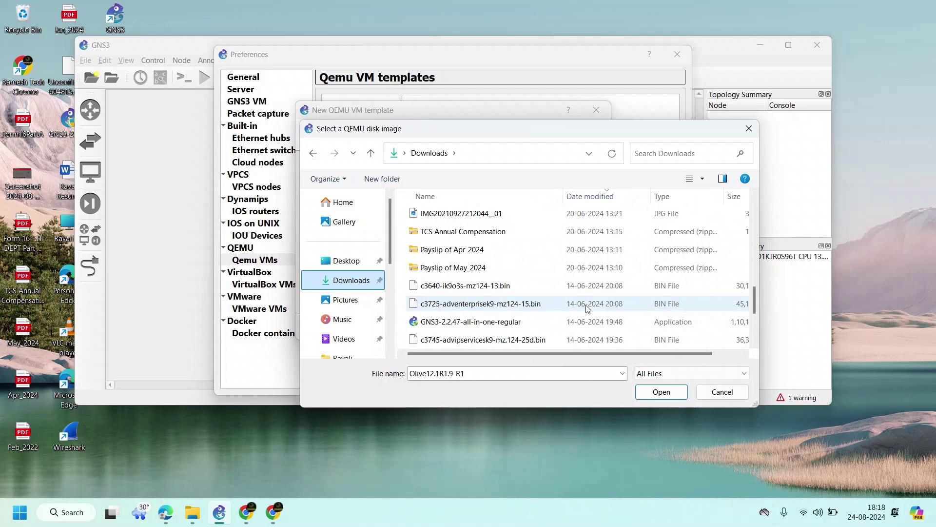
pyautogui.scroll(-1, 583, 311)
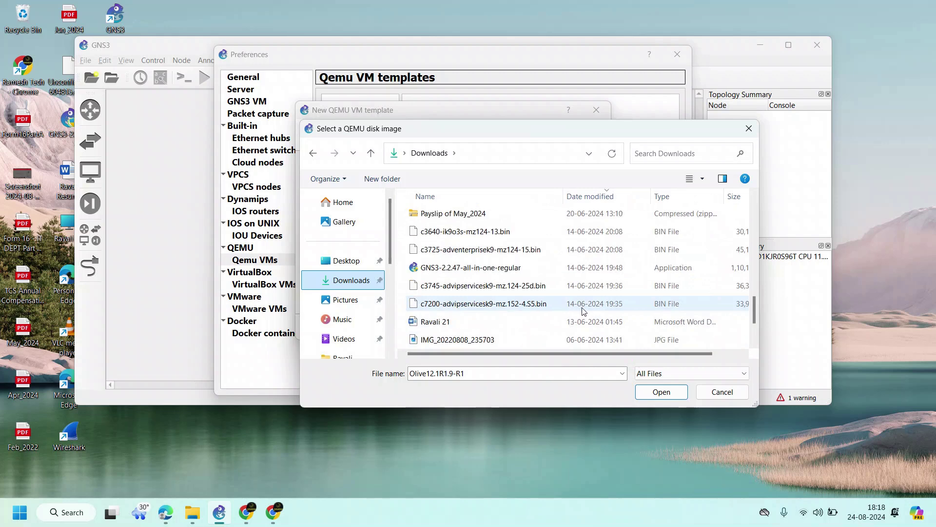
pyautogui.scroll(-2, 584, 310)
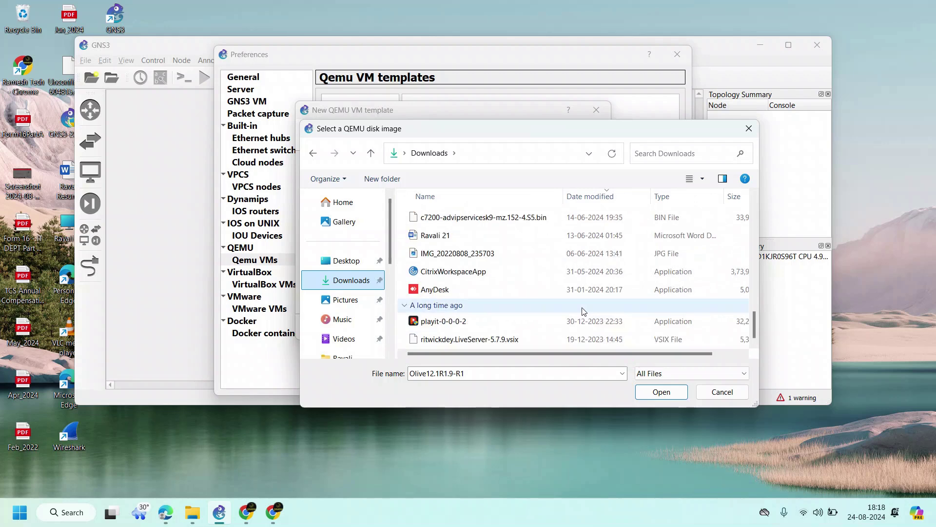
pyautogui.scroll(6, 595, 314)
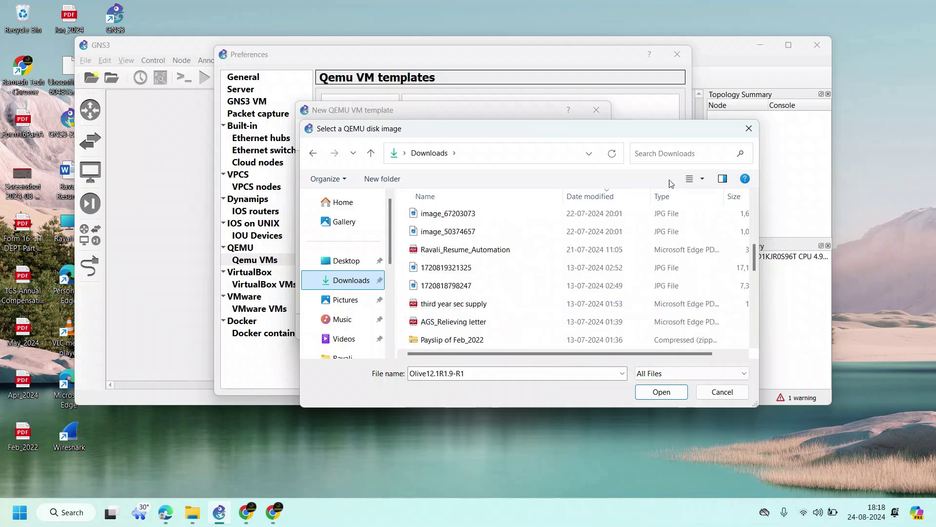
# Search Downloads for 'Olive' and bring up actions for the Olive12.1R1.9-R1 archive.
pyautogui.click(675, 155)
pyautogui.write('Oli')
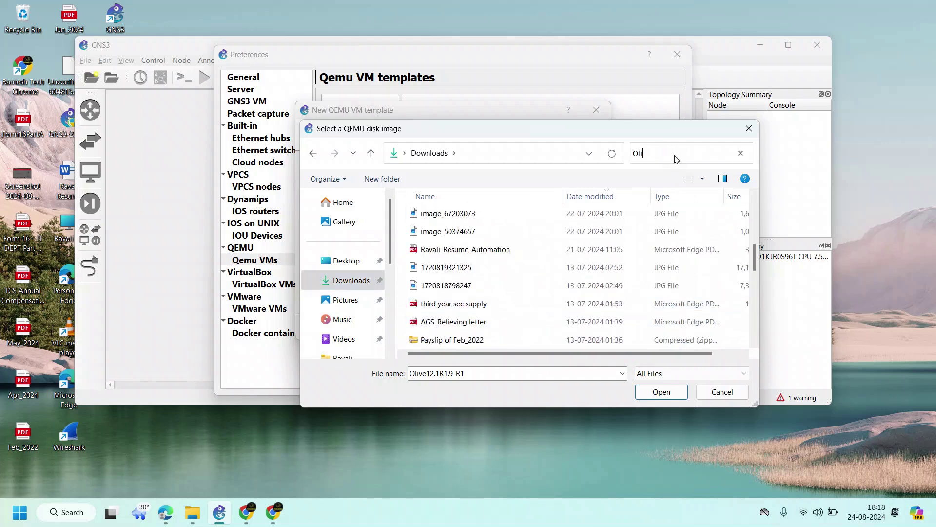
pyautogui.write('ve')
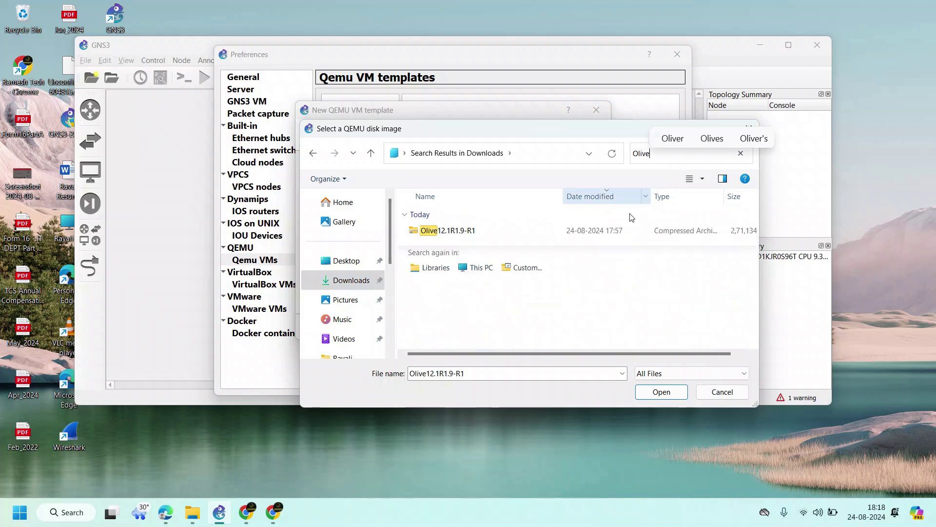
pyautogui.rightClick(497, 237)
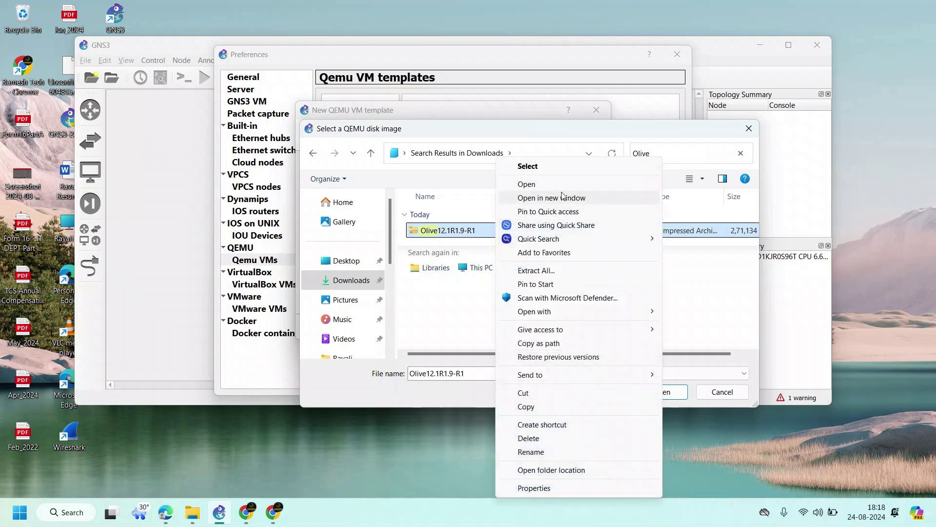
# Extract Olive12.1R1.9-R1 to the suggested folder, then close the failed extraction wizard.
pyautogui.click(541, 270)
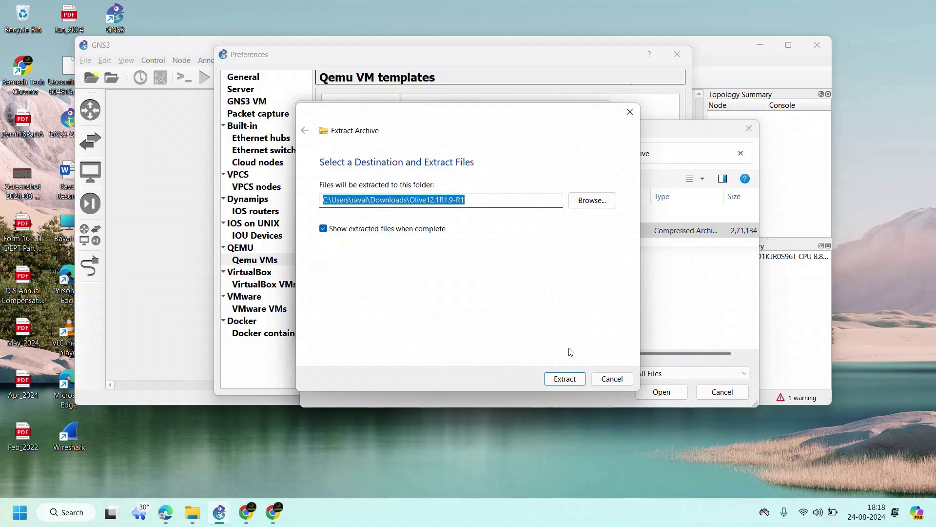
pyautogui.click(565, 385)
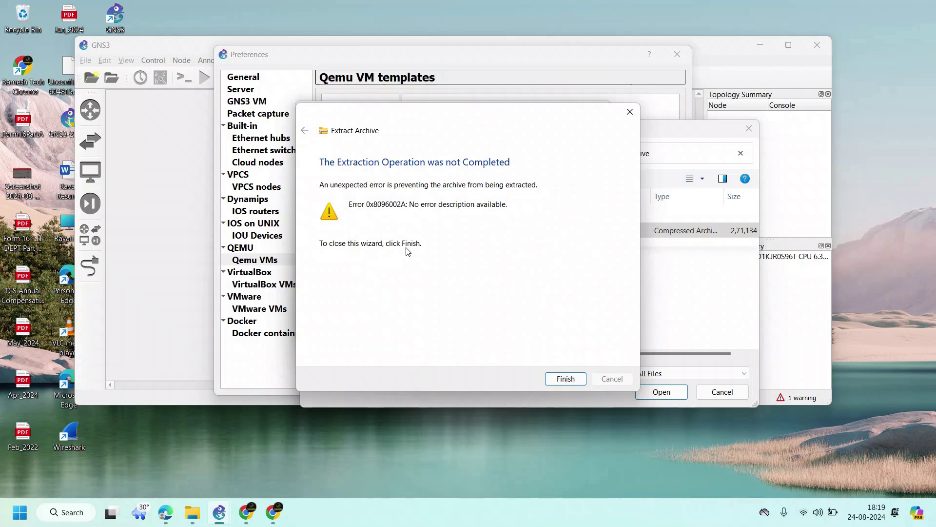
pyautogui.click(561, 382)
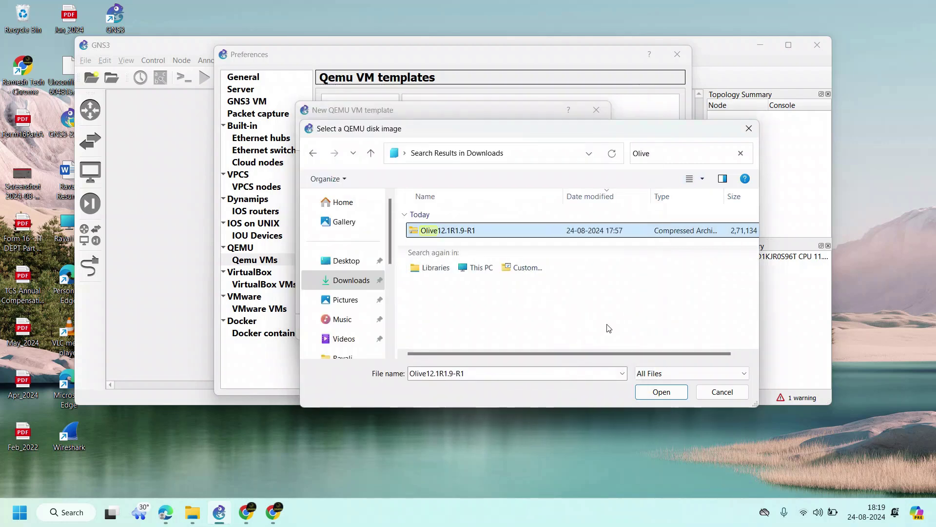
# Cancel the disk image picker and open the Downloads folder in File Explorer.
pyautogui.click(721, 393)
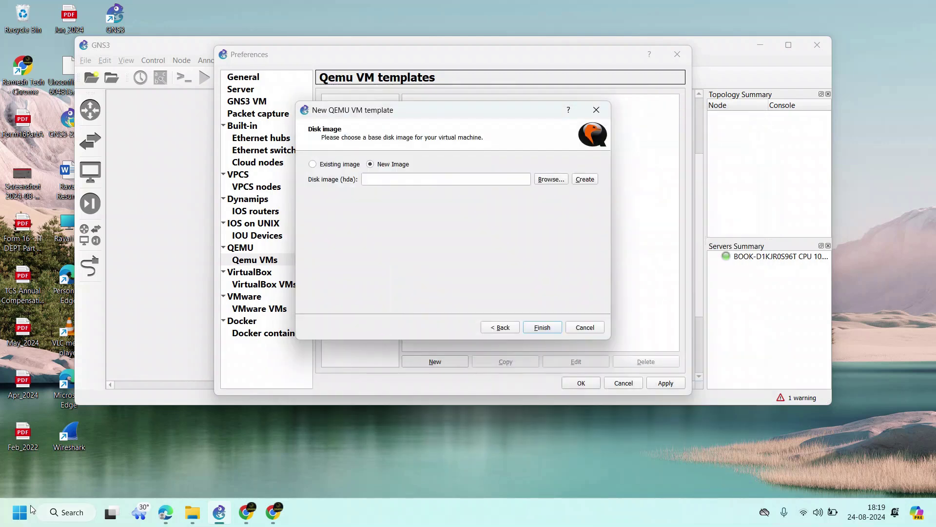
pyautogui.click(29, 511)
pyautogui.click(208, 488)
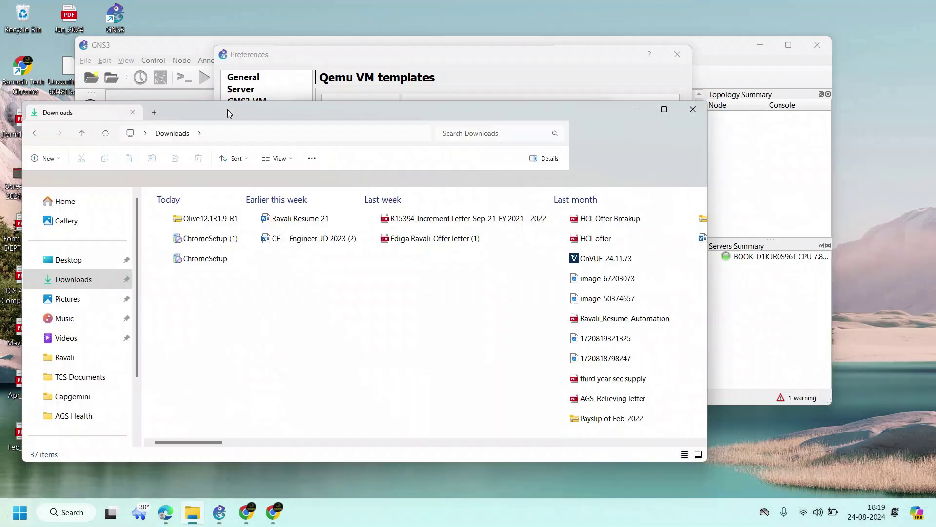
pyautogui.moveTo(227, 110); pyautogui.dragTo(372, 80)
pyautogui.hscroll(3, 441, 227)
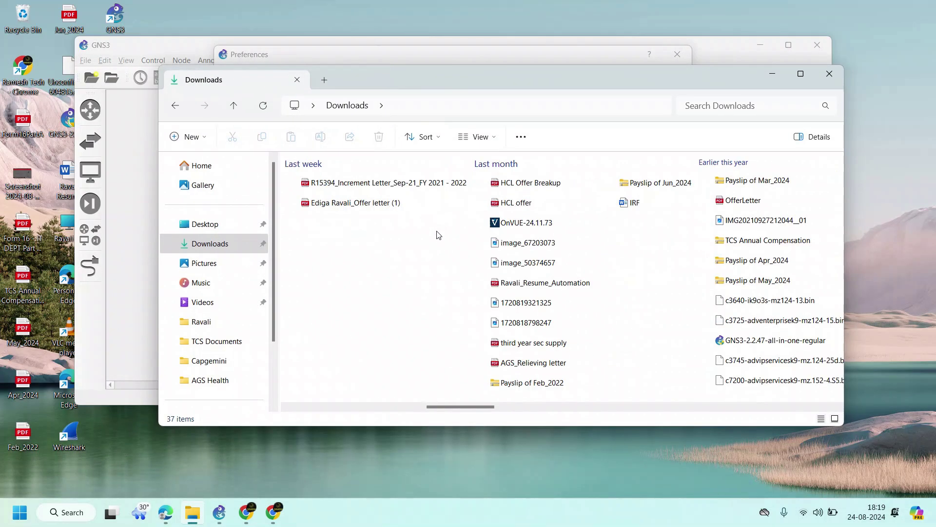
pyautogui.hscroll(-3, 442, 238)
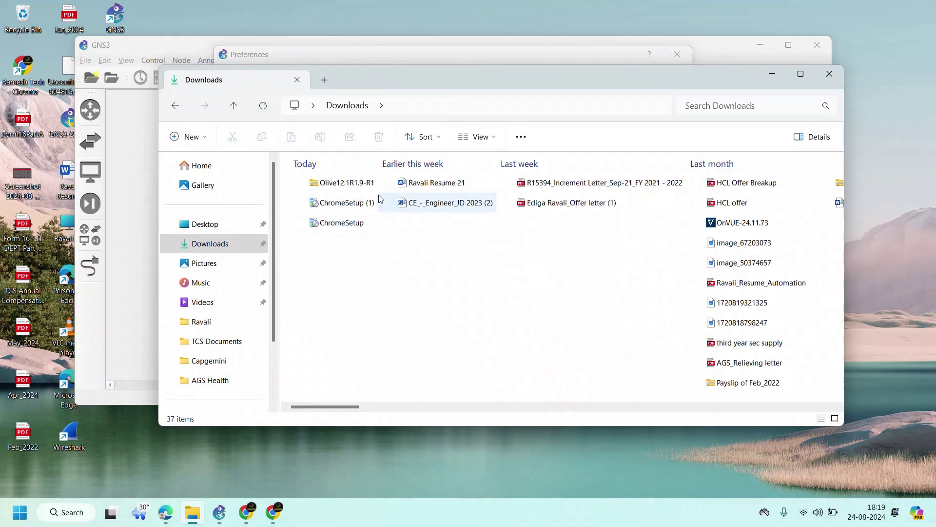
# Extract the Olive12.1R1.9-R1 archive again to the proposed folder, viewing progress details.
pyautogui.click(341, 182)
pyautogui.rightClick(366, 186)
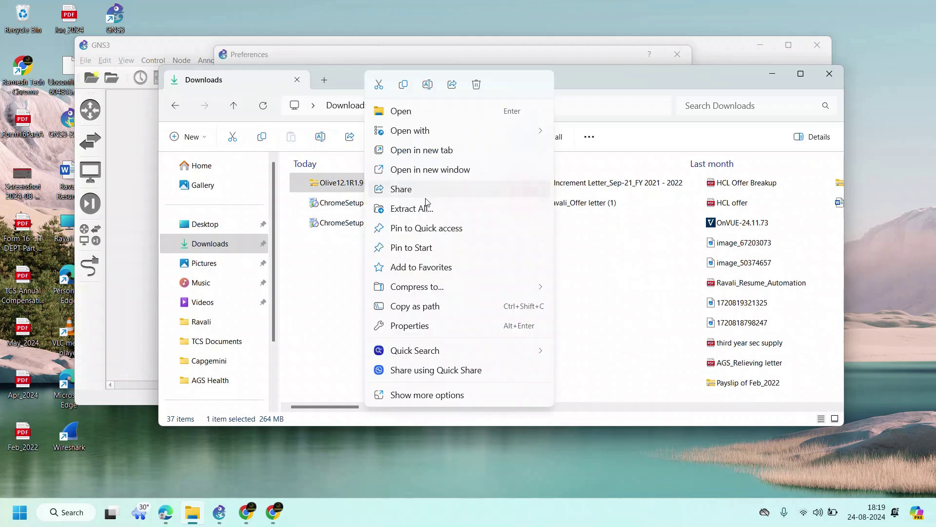
pyautogui.click(427, 209)
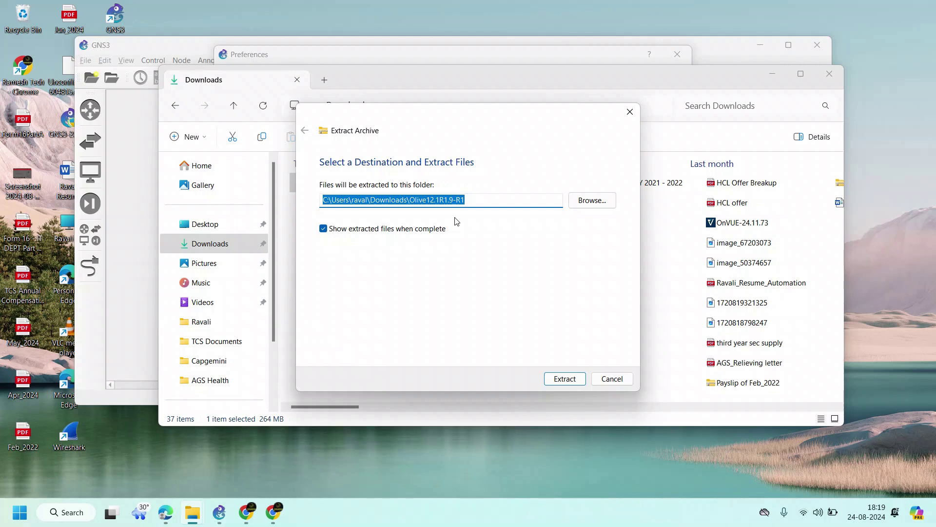
pyautogui.click(566, 380)
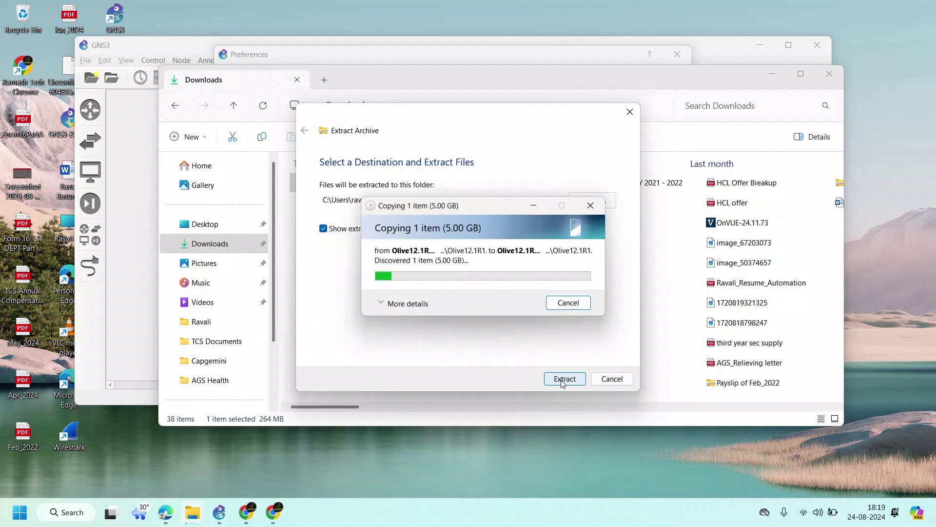
pyautogui.click(380, 303)
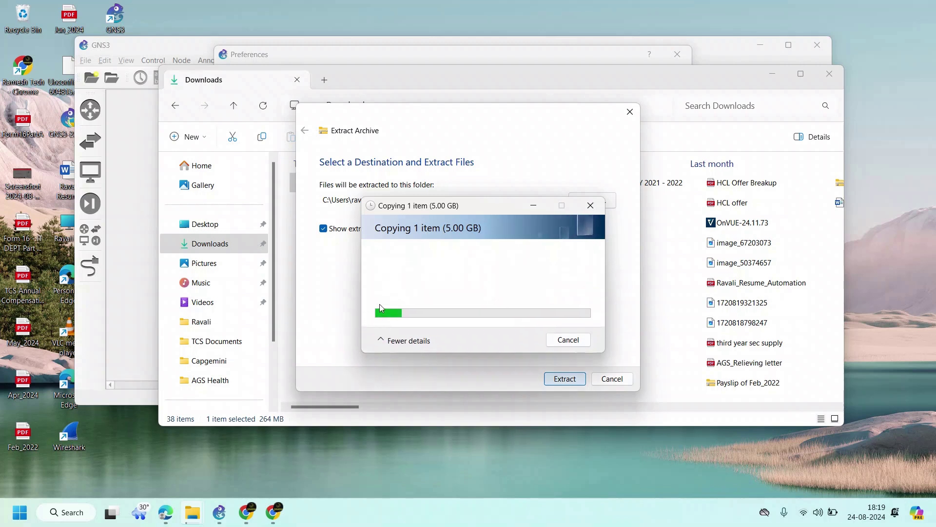
pyautogui.moveTo(272, 521)
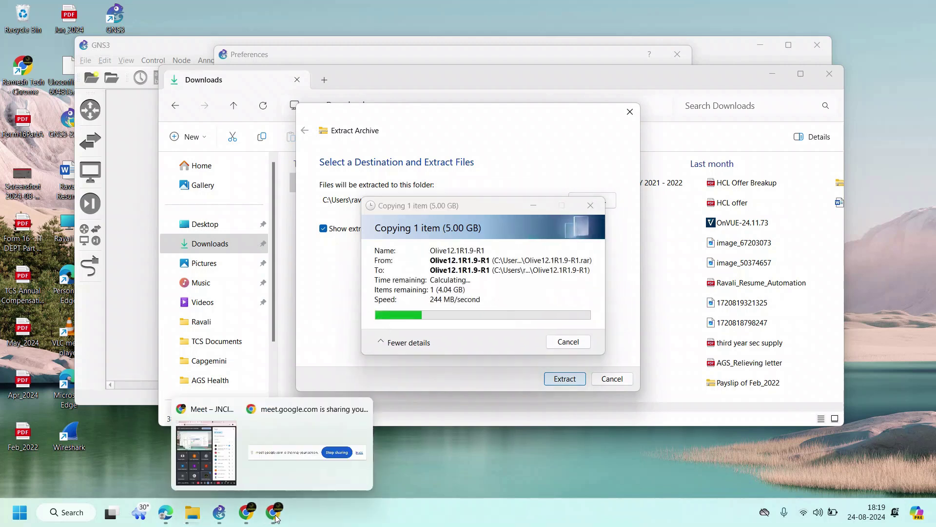
pyautogui.click(282, 481)
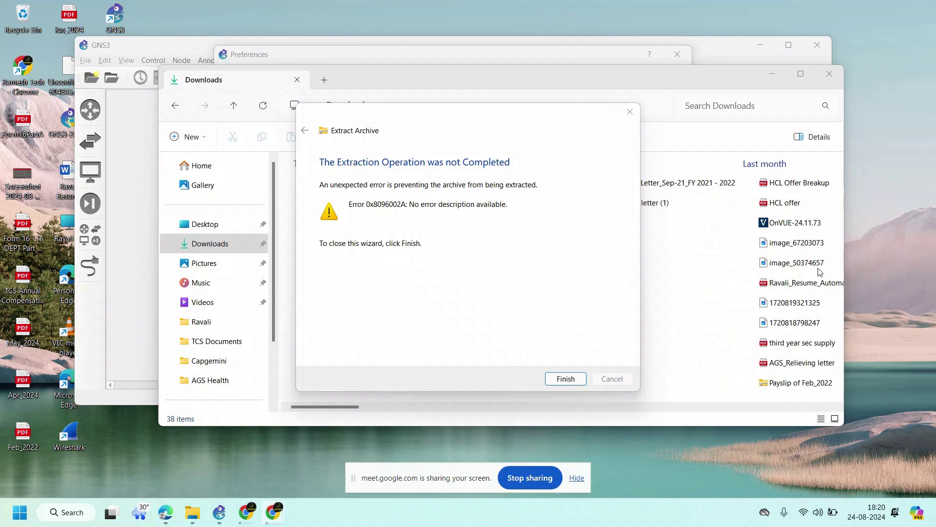
# Close the error wizard and inspect the 5.00 GB disc image in the Olive12.1R1.9-R1 folder.
pyautogui.click(578, 378)
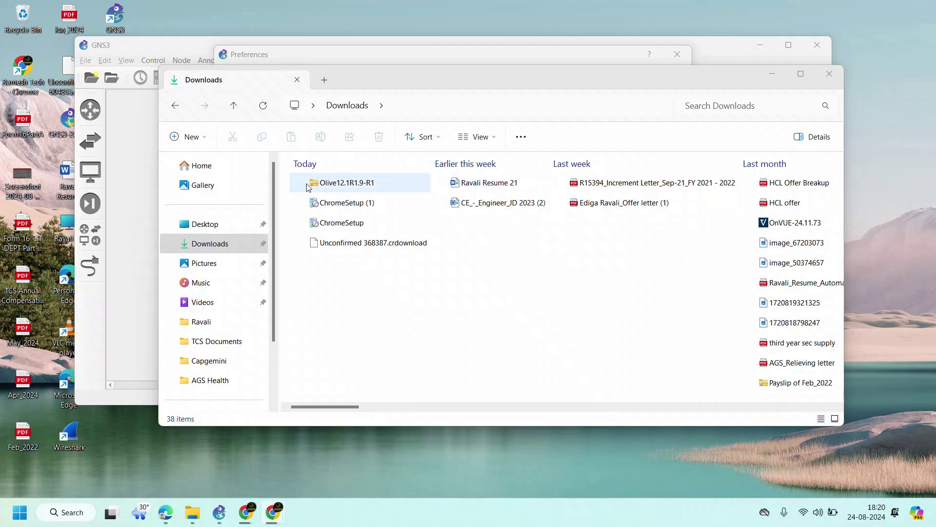
pyautogui.doubleClick(331, 182)
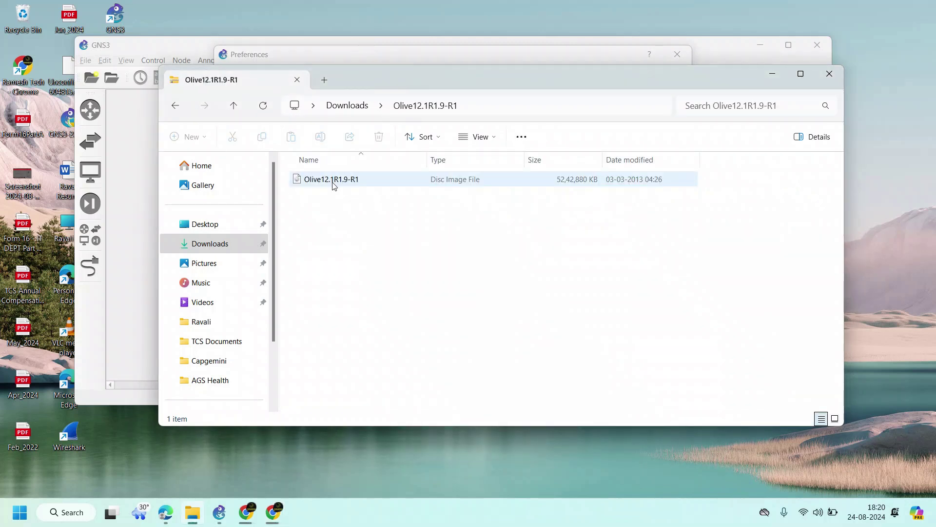
pyautogui.doubleClick(331, 180)
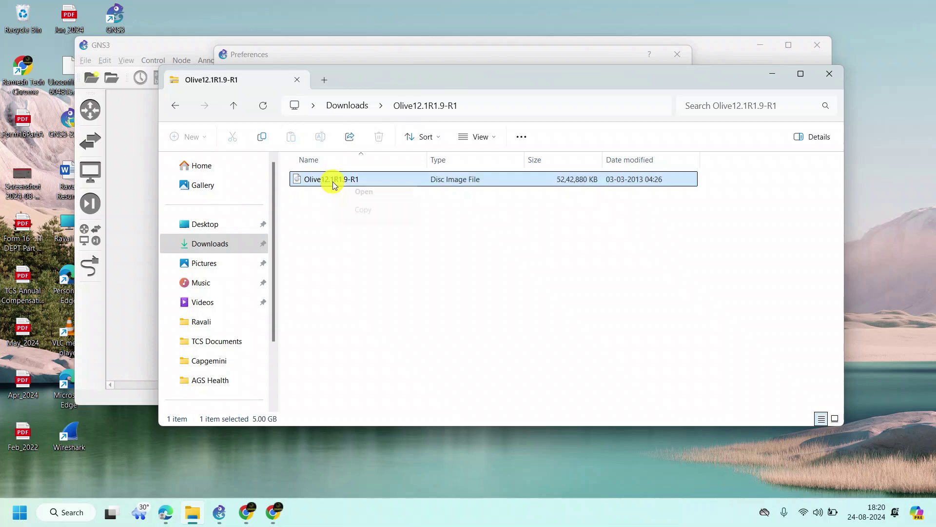
pyautogui.rightClick(333, 184)
pyautogui.click(466, 248)
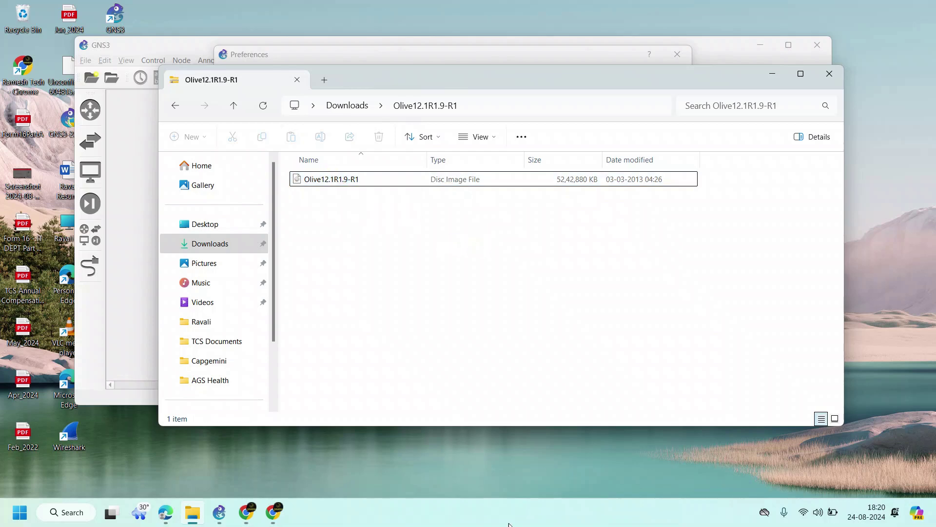
# Back in the wizard, pick Olive12.1R1.9-R1 from Downloads and decline copying it.
pyautogui.click(224, 513)
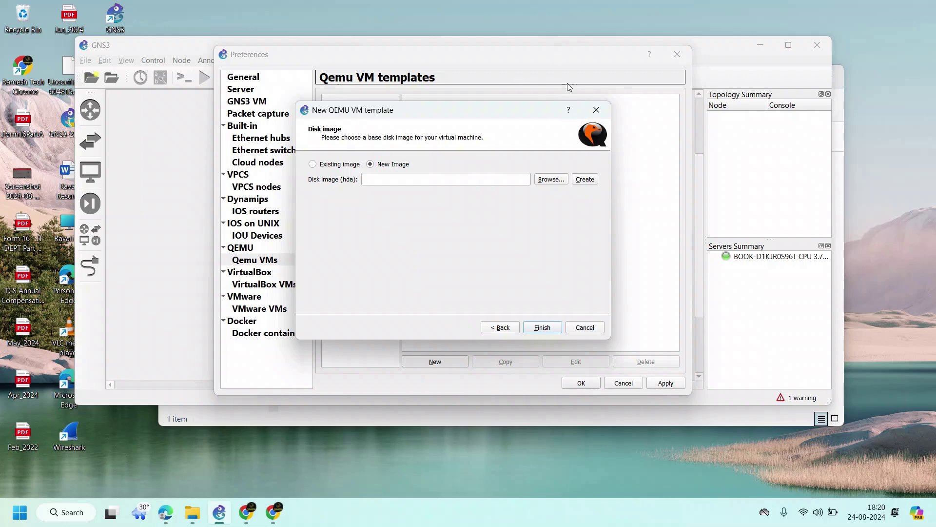
pyautogui.click(548, 182)
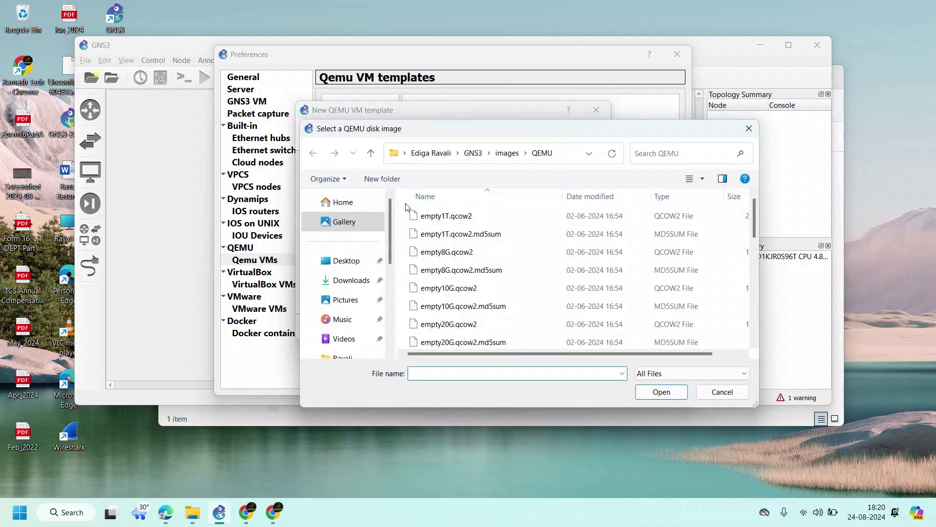
pyautogui.click(367, 286)
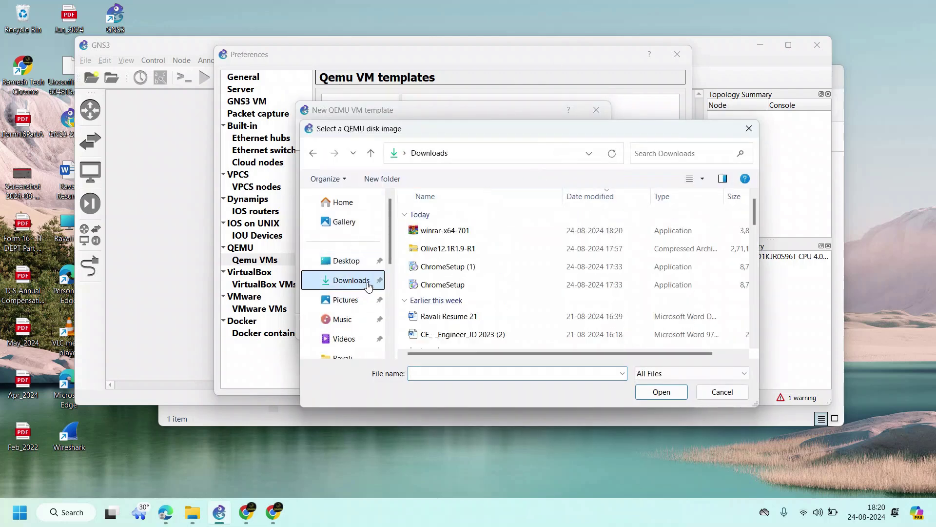
pyautogui.click(482, 248)
pyautogui.doubleClick(483, 248)
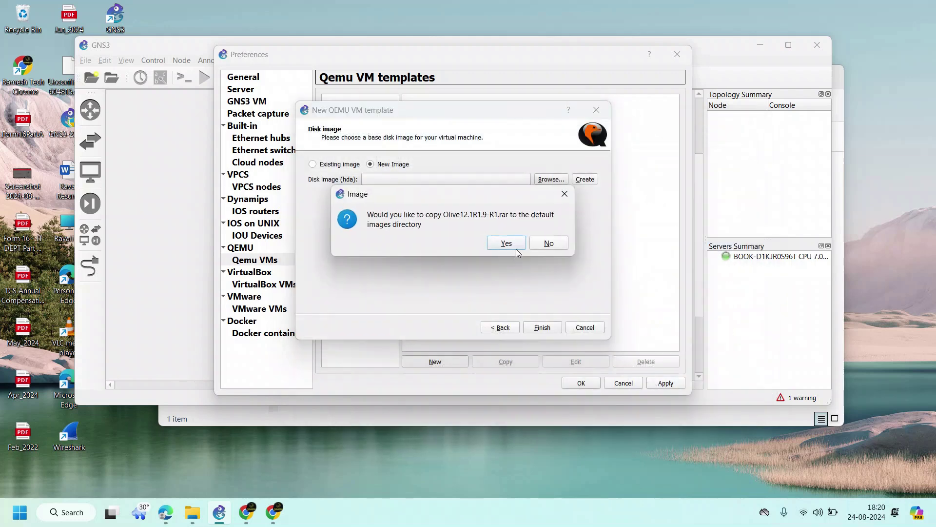
pyautogui.click(548, 243)
# Browse for the Olive image again, close the picker, and cancel the template wizard.
pyautogui.click(548, 177)
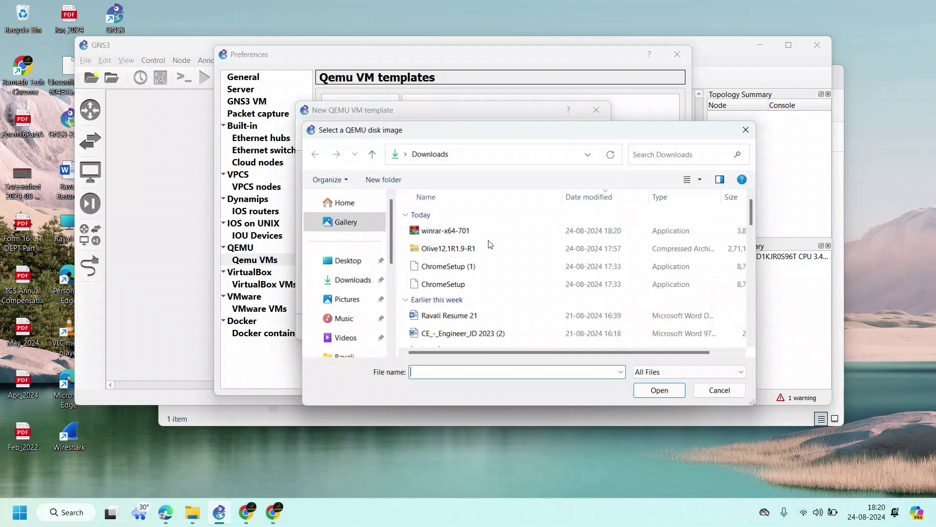
pyautogui.scroll(-4, 534, 265)
pyautogui.scroll(3, 540, 263)
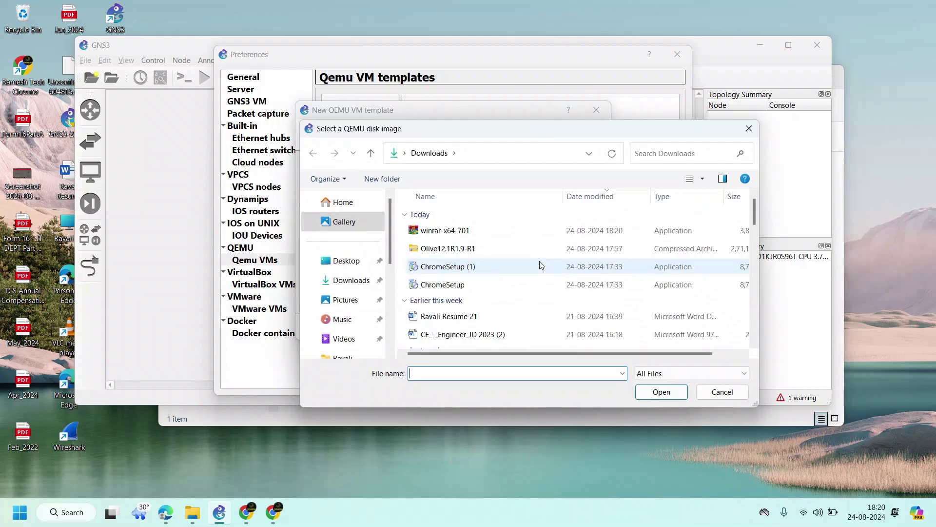
pyautogui.scroll(-10, 544, 262)
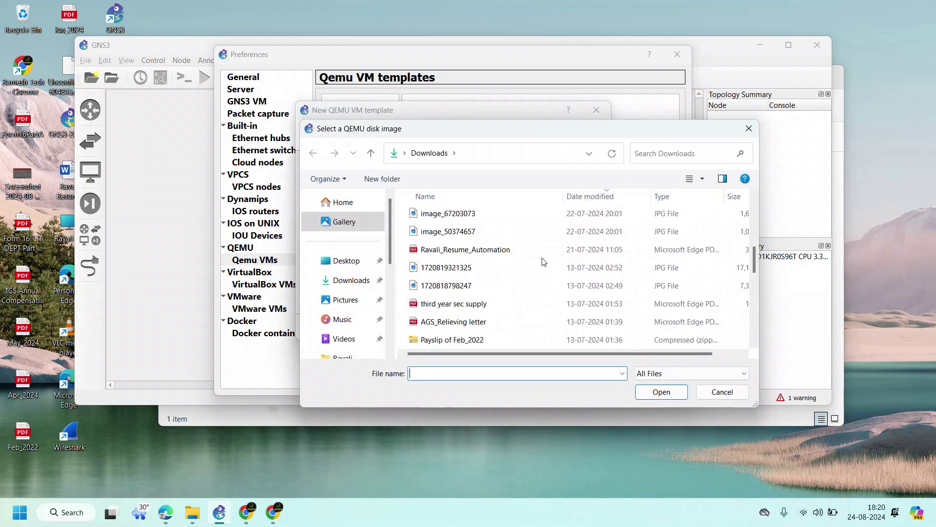
pyautogui.scroll(-3, 544, 262)
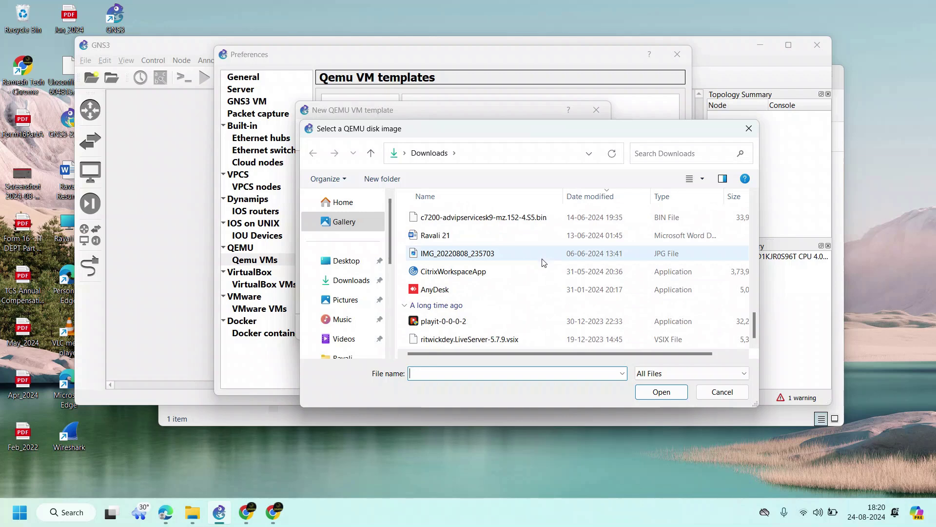
pyautogui.scroll(12, 544, 262)
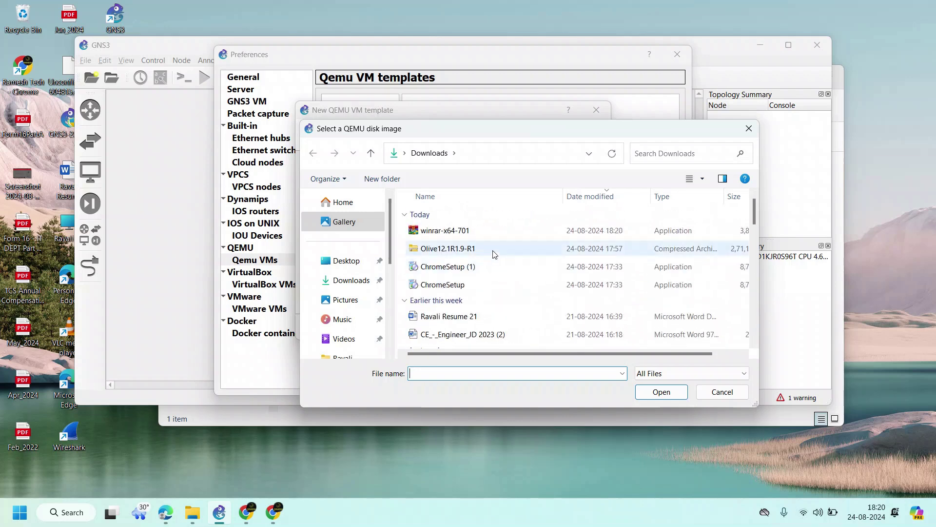
pyautogui.click(495, 253)
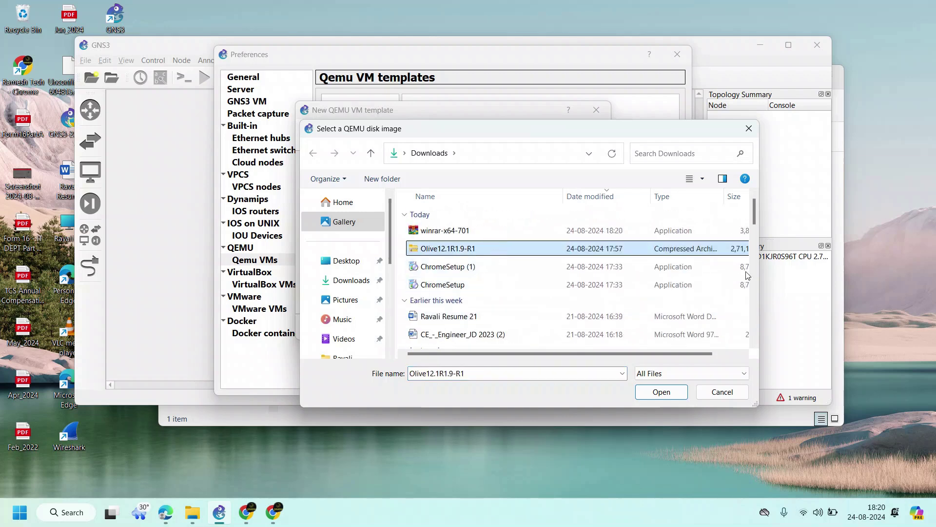
pyautogui.scroll(-1, 759, 269)
pyautogui.scroll(-2, 759, 270)
pyautogui.click(716, 390)
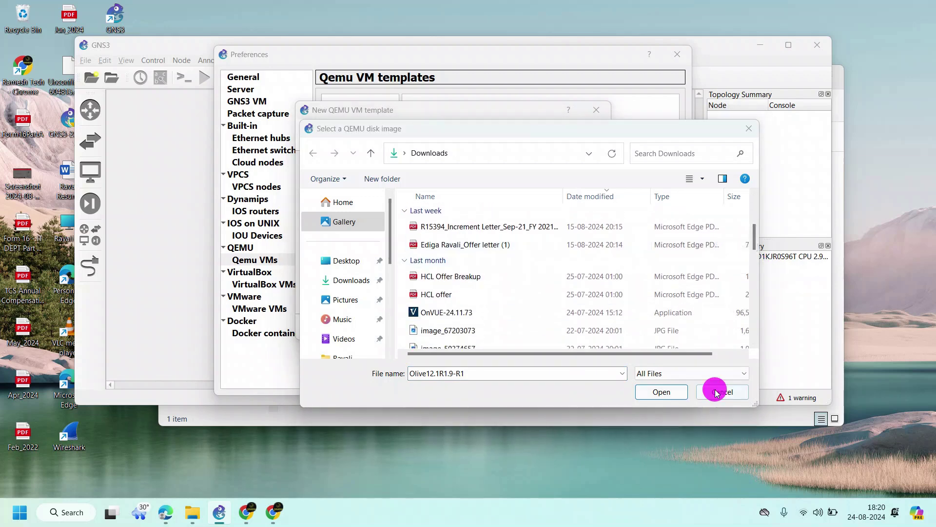
pyautogui.click(767, 357)
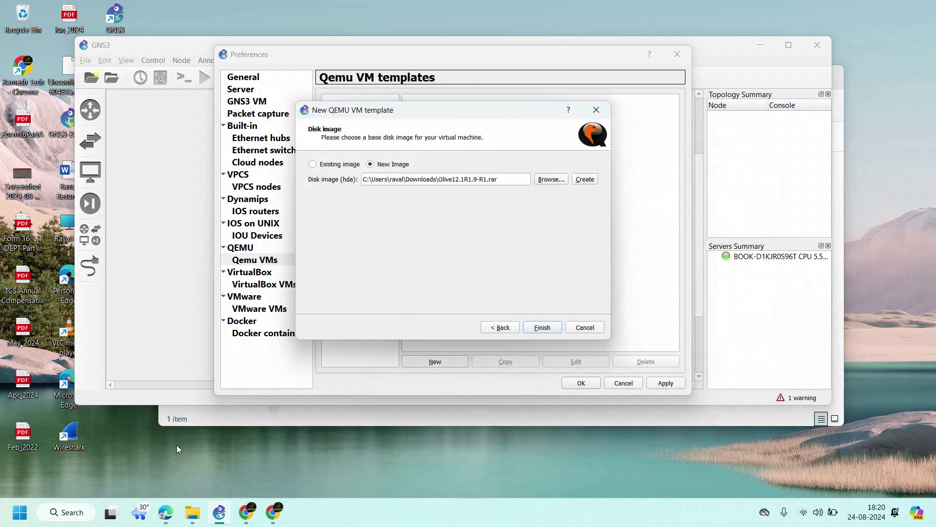
pyautogui.click(585, 327)
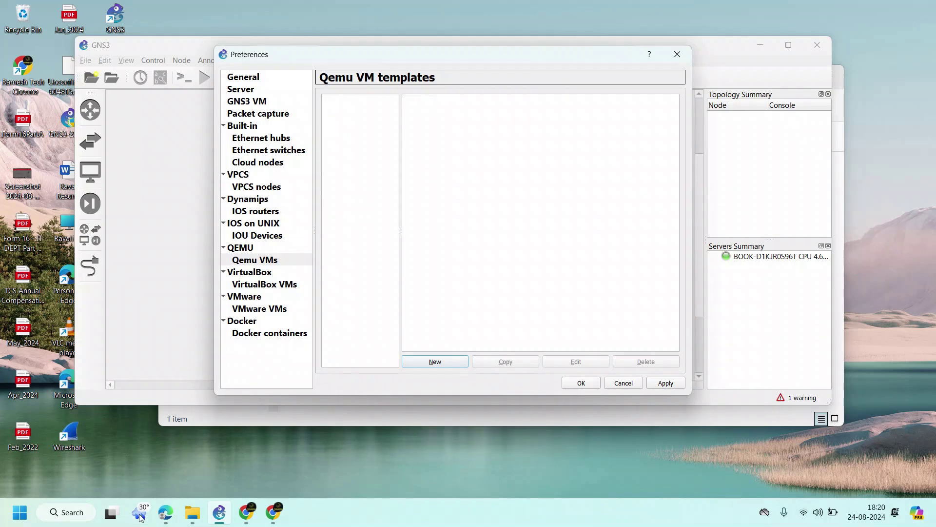
# Copy the Olive12.1R1.9-R1 disc image from Downloads.
pyautogui.click(197, 513)
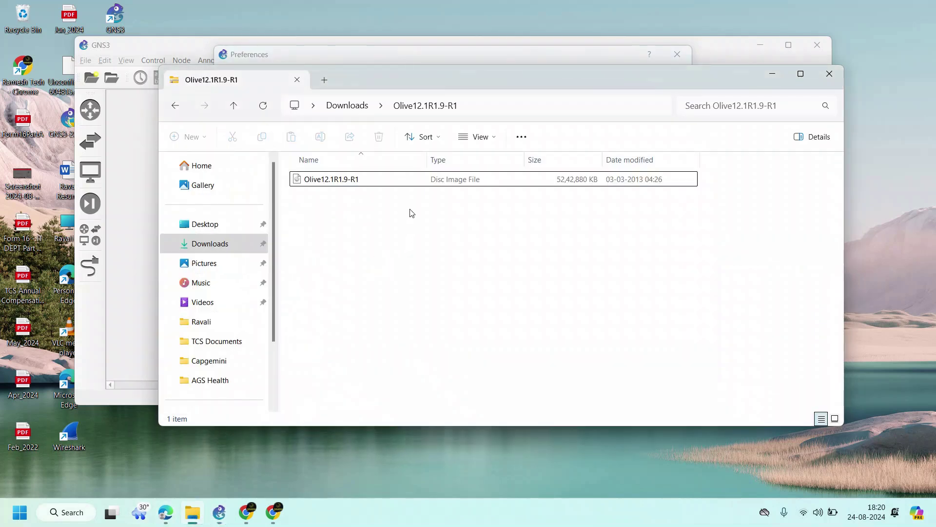
pyautogui.click(414, 177)
pyautogui.rightClick(413, 175)
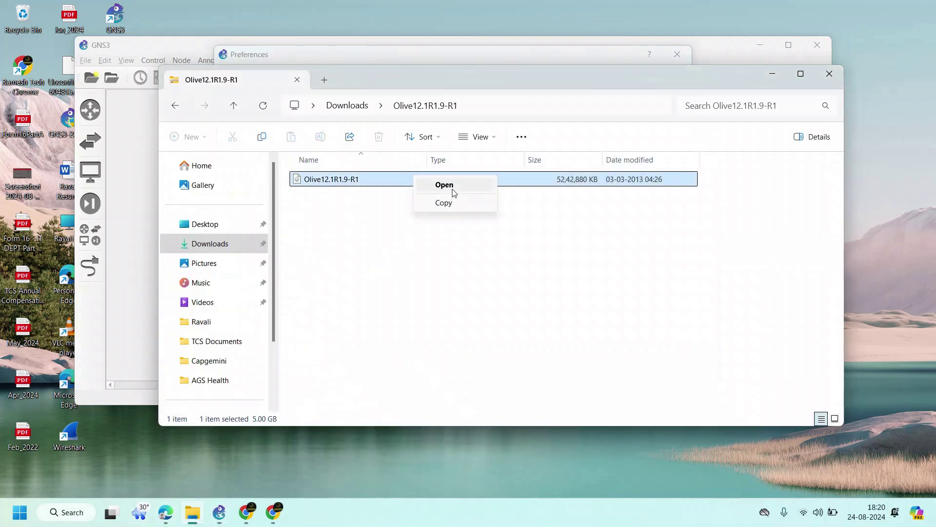
pyautogui.click(447, 208)
pyautogui.rightClick(391, 183)
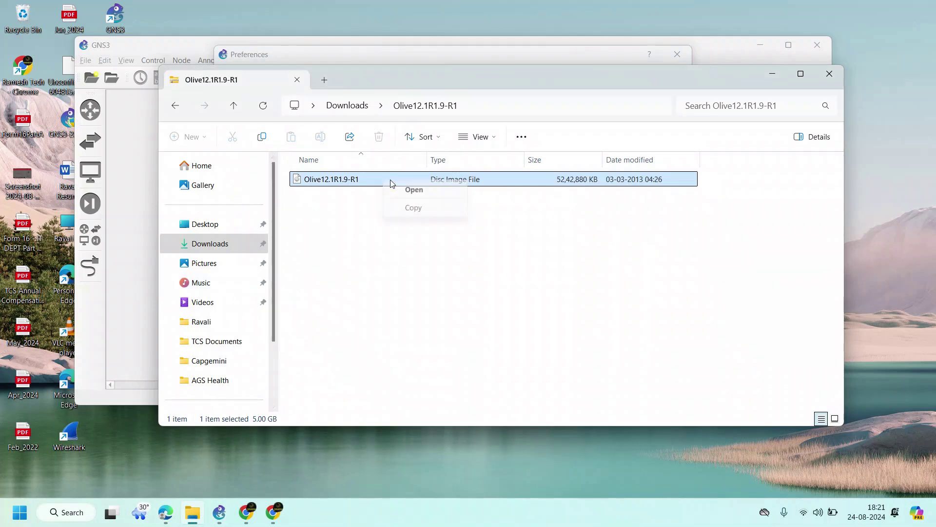
pyautogui.click(424, 209)
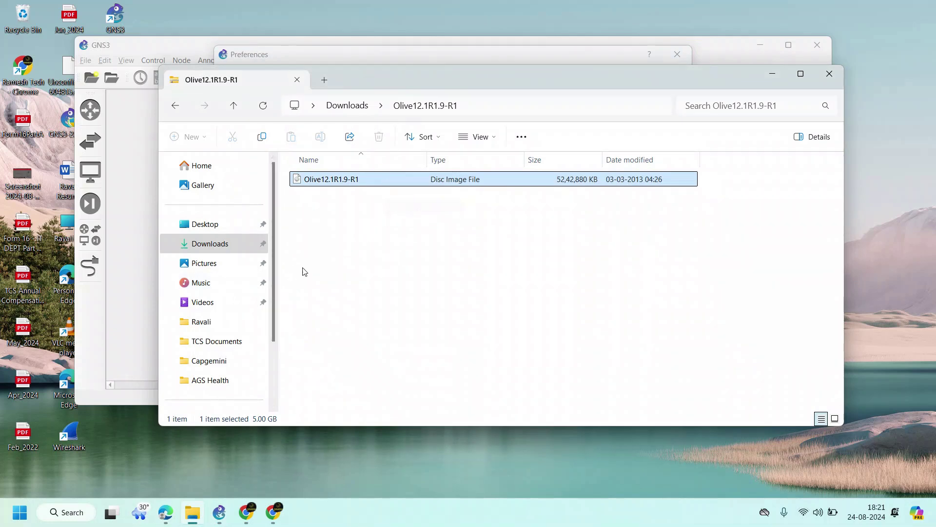
# Create a new folder named 'Junos image' on New Volume (E:).
pyautogui.click(235, 328)
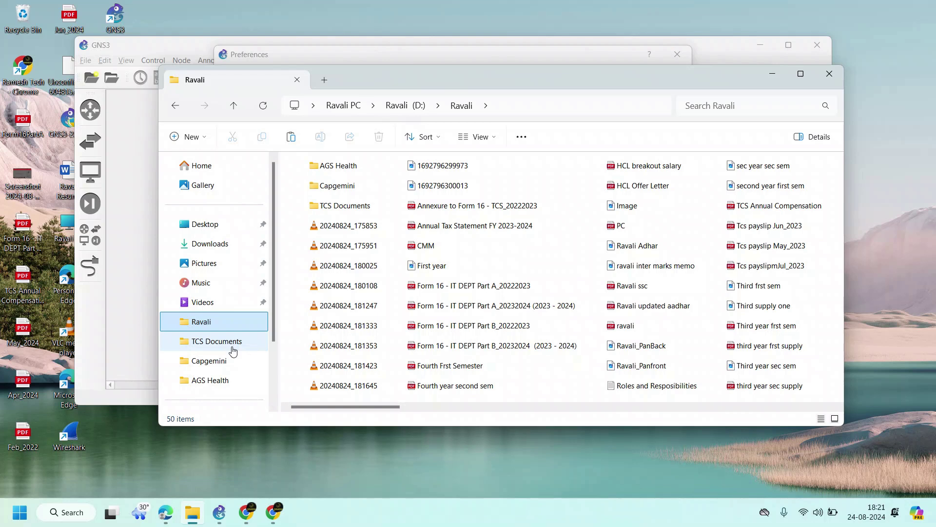
pyautogui.scroll(-3, 229, 342)
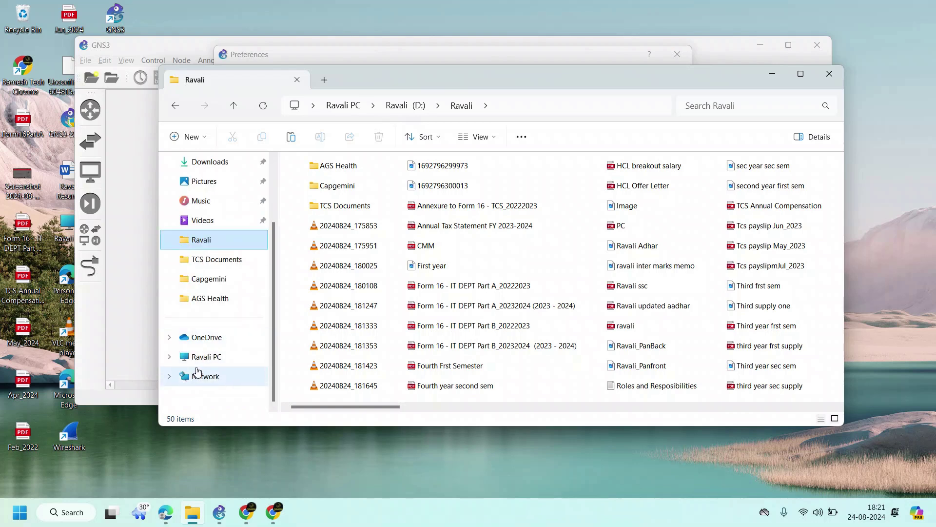
pyautogui.click(169, 356)
pyautogui.click(224, 356)
pyautogui.click(385, 279)
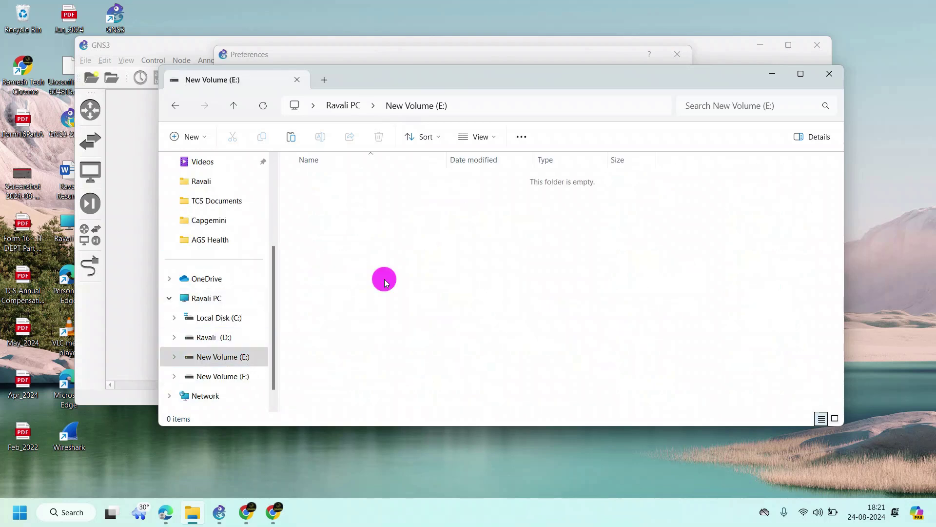
pyautogui.rightClick(385, 290)
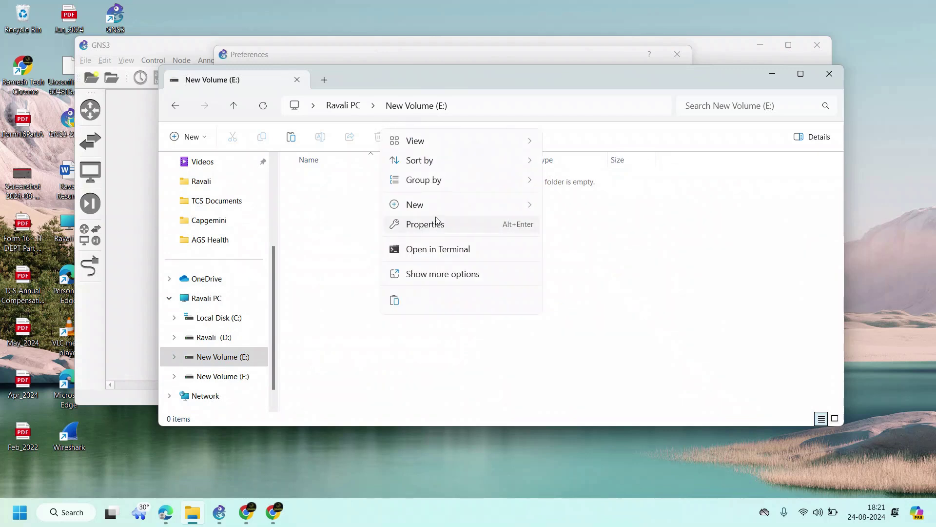
pyautogui.moveTo(437, 209)
pyautogui.click(586, 206)
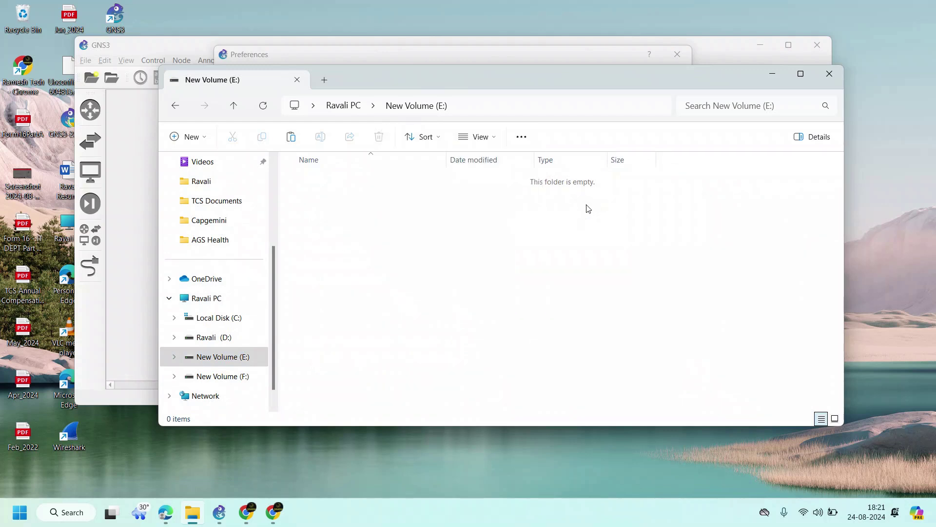
pyautogui.write('Junos i')
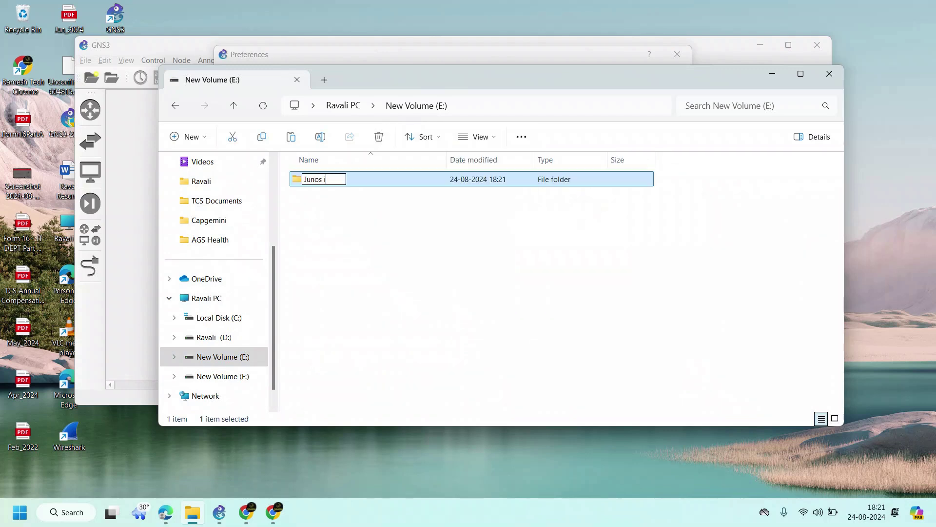
pyautogui.write('mage')
pyautogui.click(610, 222)
# Paste the Olive12.1R1.9-R1 disc image into the Junos image folder.
pyautogui.click(352, 183)
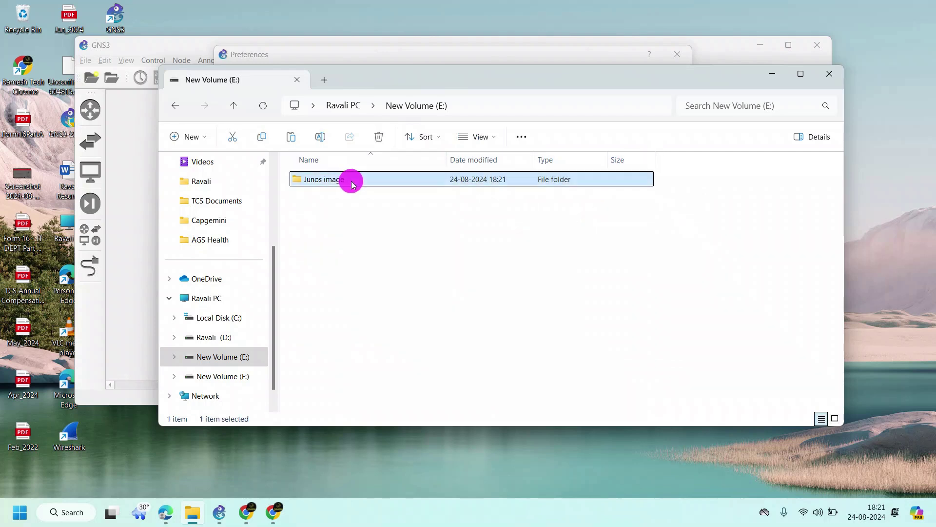
pyautogui.doubleClick(352, 183)
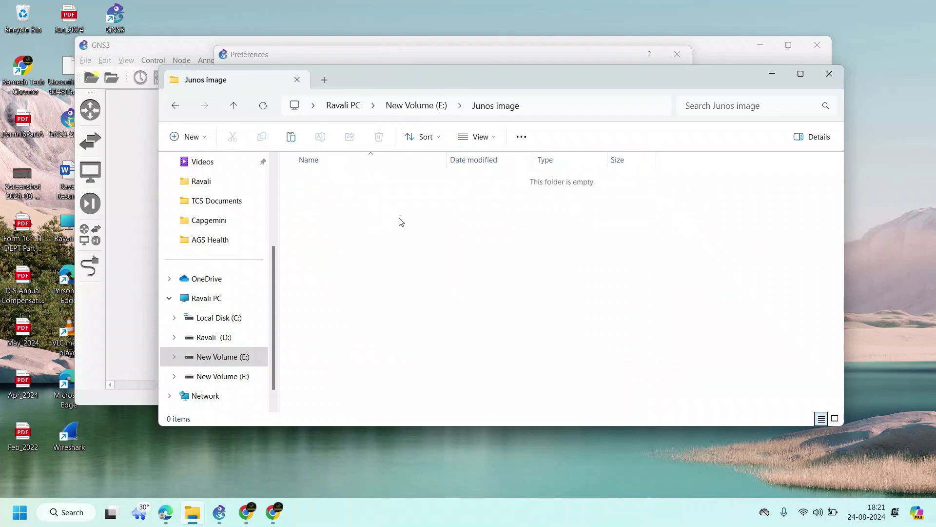
pyautogui.hotkey('ctrl', 'v')
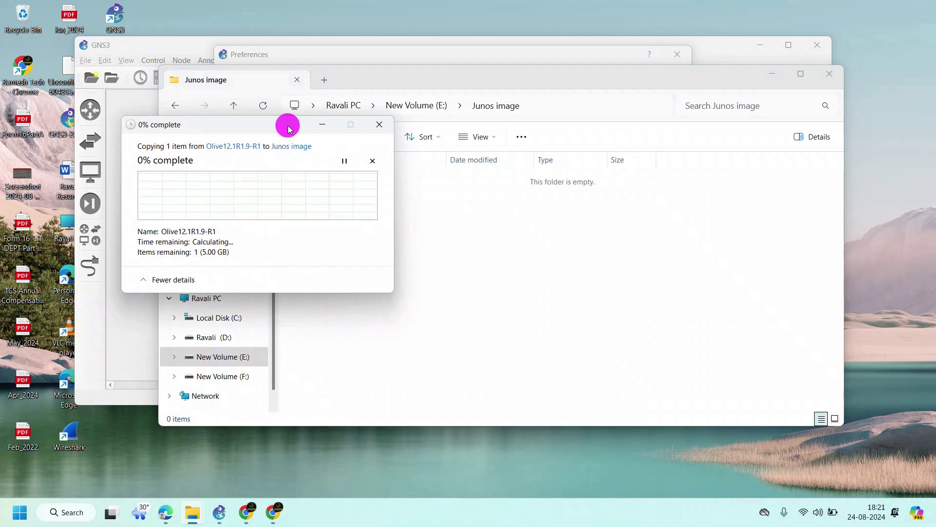
# Move the copy-progress window aside while the copy fails with an Interrupted Action error.
pyautogui.moveTo(287, 128); pyautogui.dragTo(686, 83)
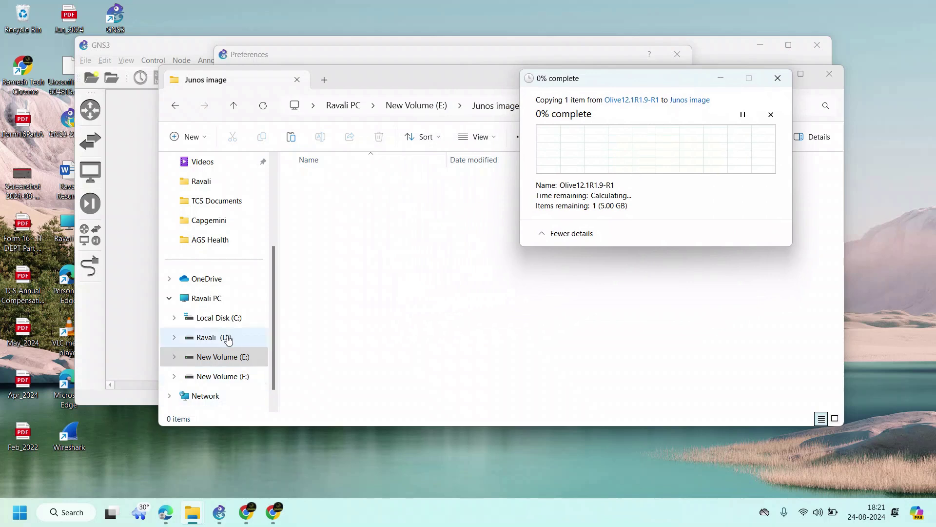
pyautogui.scroll(-1, 223, 221)
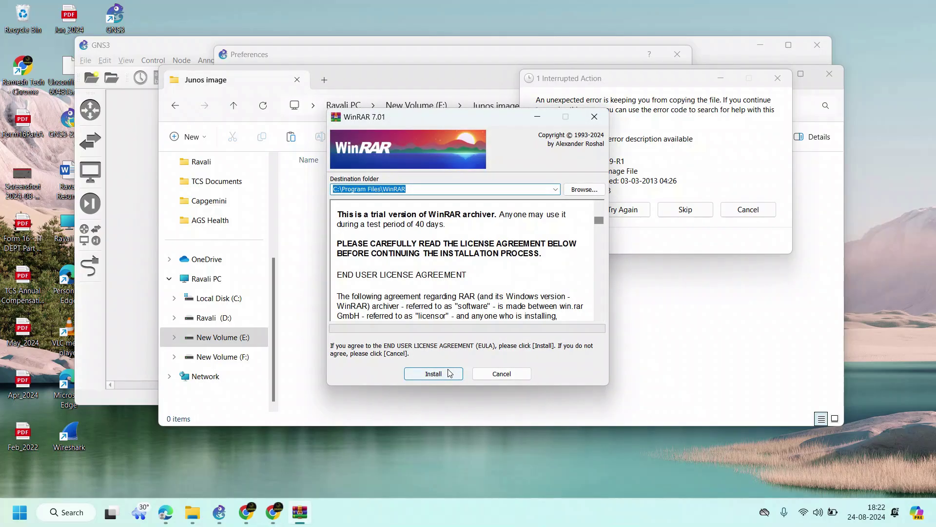
# Complete the WinRAR 7.01 installation and cancel the interrupted copy.
pyautogui.click(446, 373)
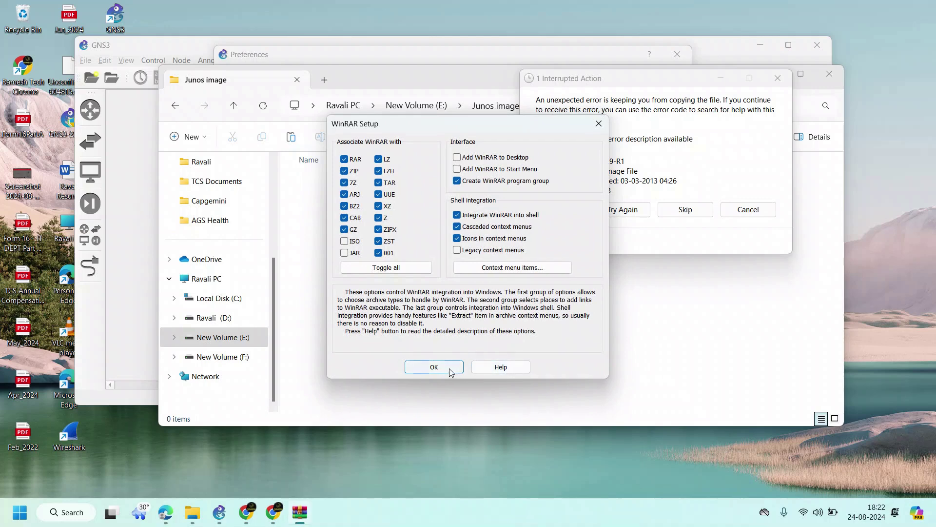
pyautogui.click(448, 366)
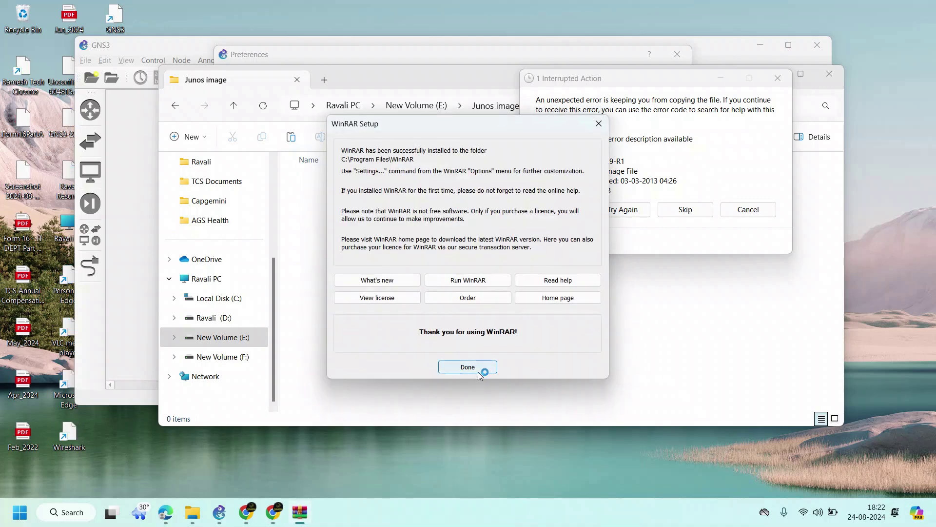
pyautogui.click(469, 369)
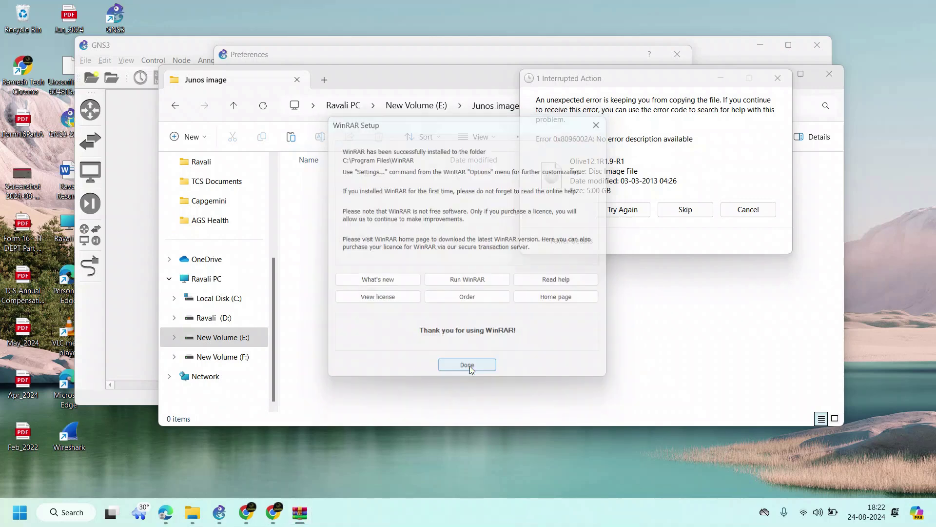
pyautogui.click(756, 205)
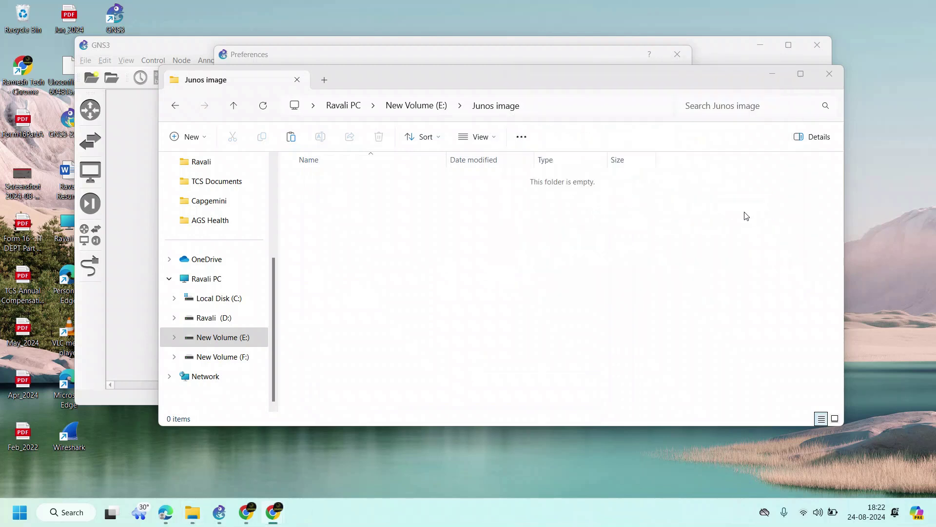
# Open Olive12.1R1.9-R1.rar from Downloads with WinRAR.
pyautogui.scroll(3, 229, 244)
pyautogui.click(211, 242)
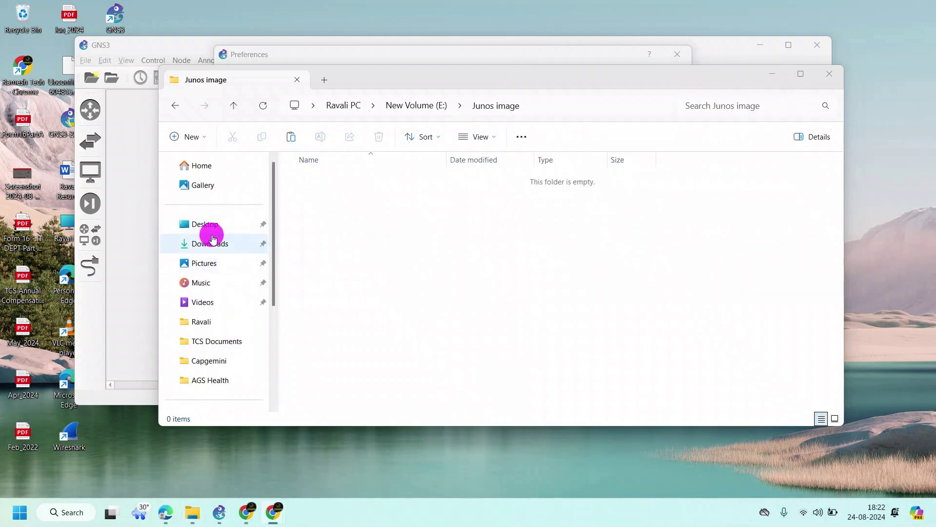
pyautogui.click(355, 201)
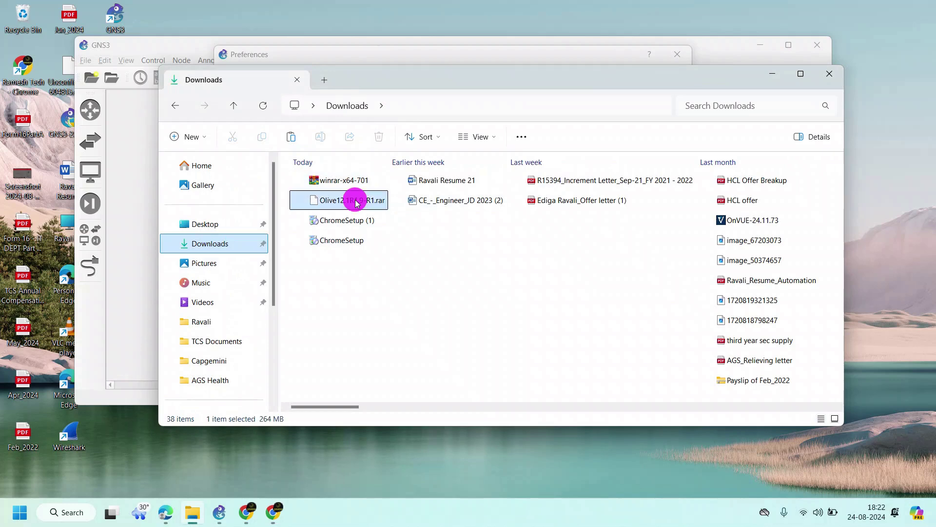
pyautogui.rightClick(355, 204)
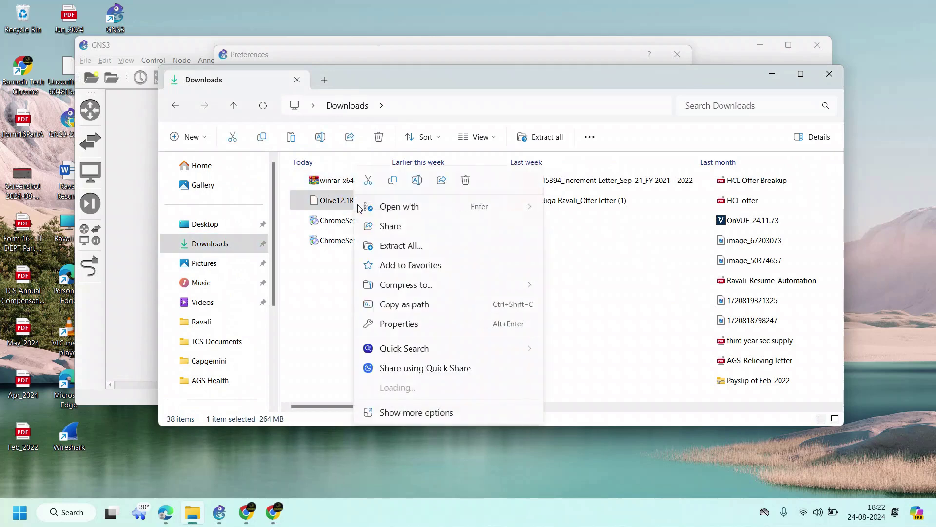
pyautogui.moveTo(391, 209)
pyautogui.click(572, 247)
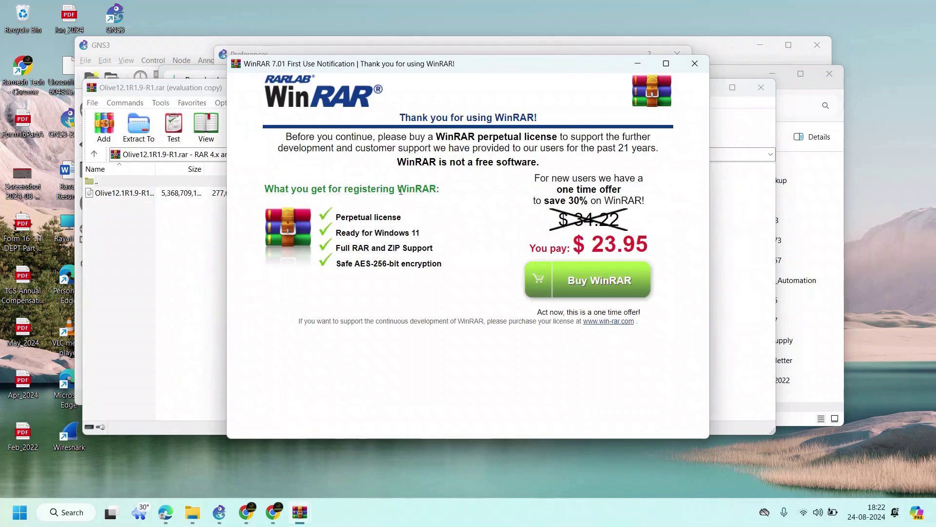
# Extract the Olive12.1R1.9-R1 disc image from the archive into E:\Junos image.
pyautogui.click(695, 64)
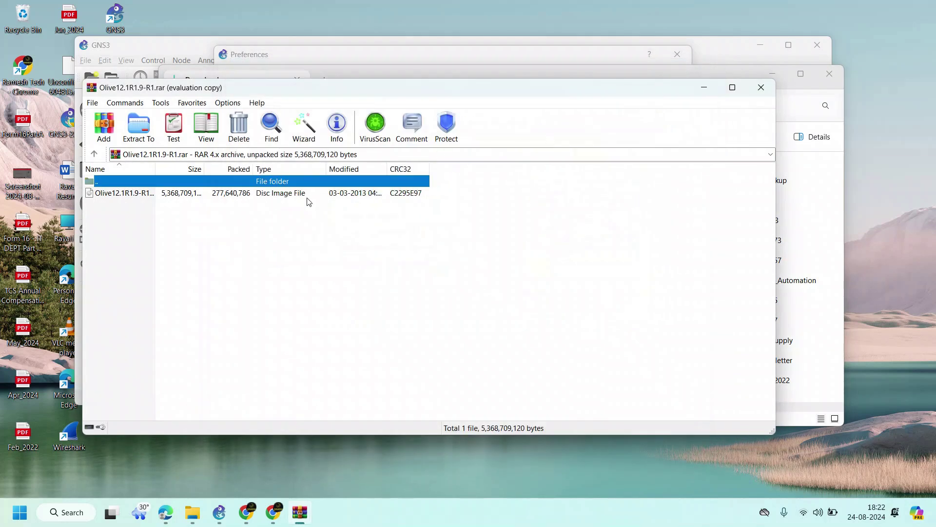
pyautogui.rightClick(236, 195)
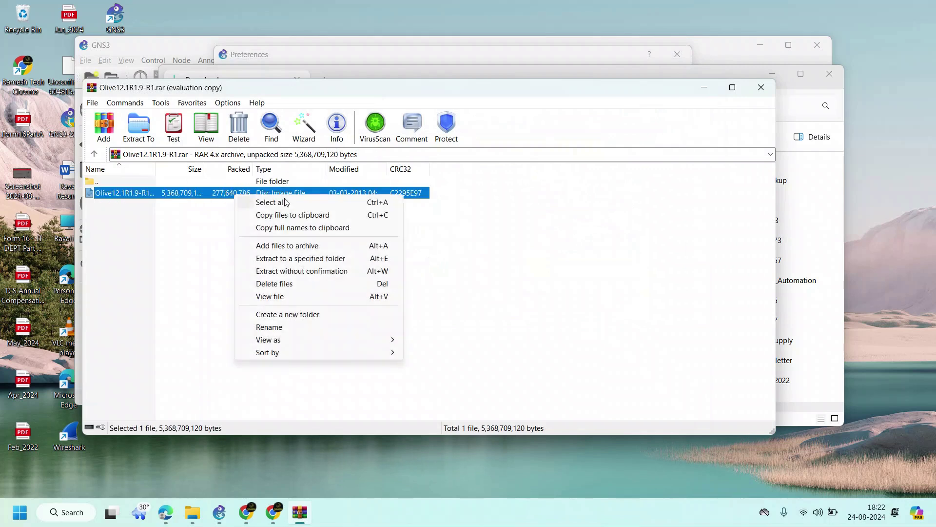
pyautogui.click(322, 260)
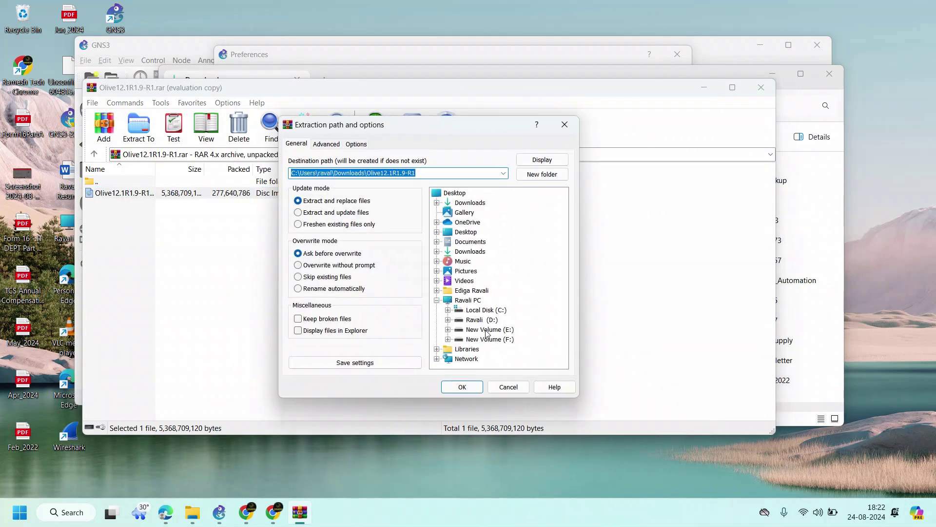
pyautogui.click(486, 331)
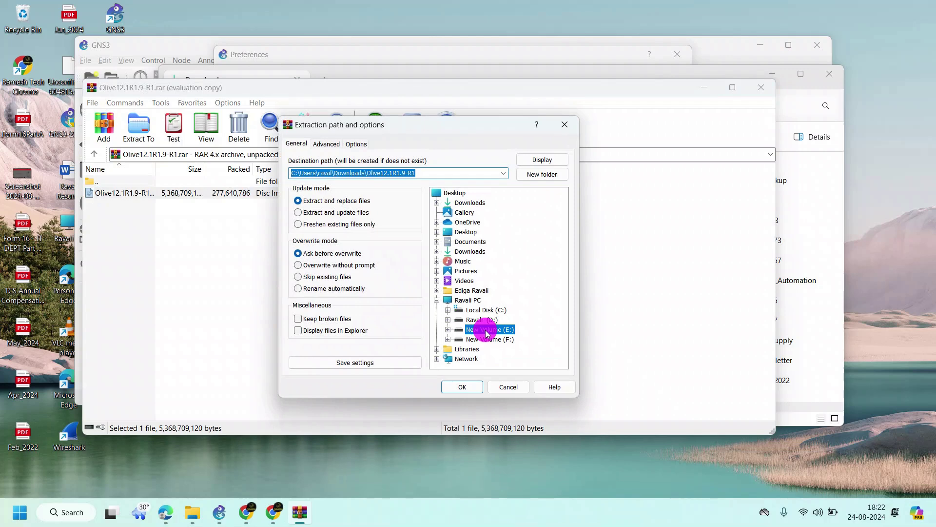
pyautogui.click(448, 330)
pyautogui.click(494, 339)
pyautogui.click(462, 387)
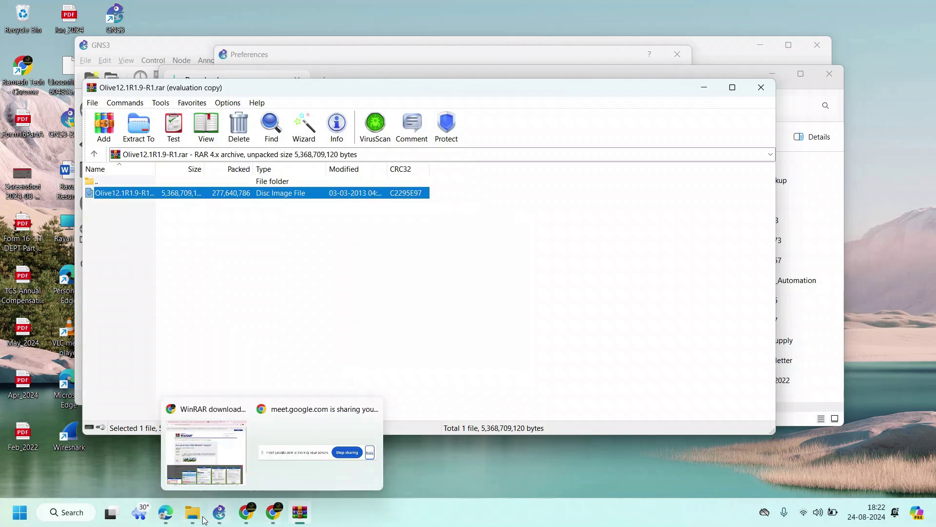
# Start a new QEMU VM template named Junos, keeping default memory and telnet console.
pyautogui.click(219, 512)
pyautogui.click(445, 362)
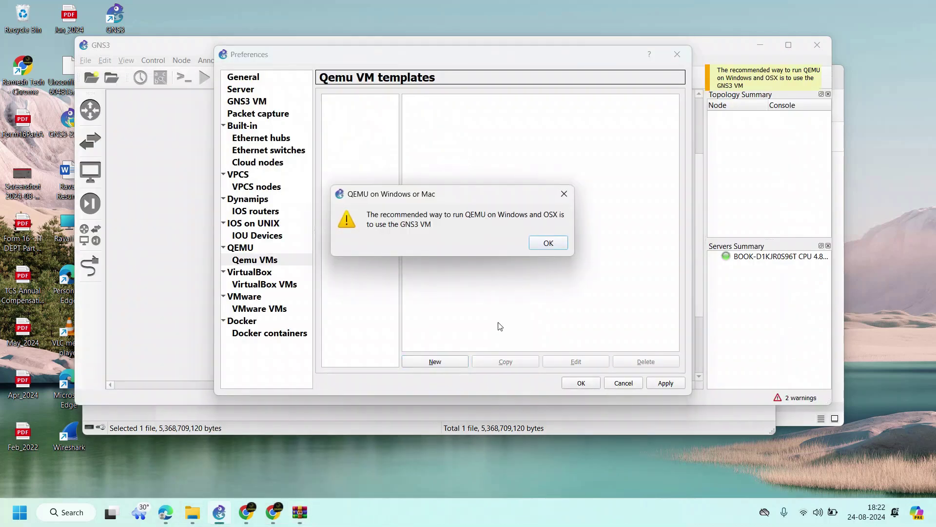
pyautogui.click(545, 246)
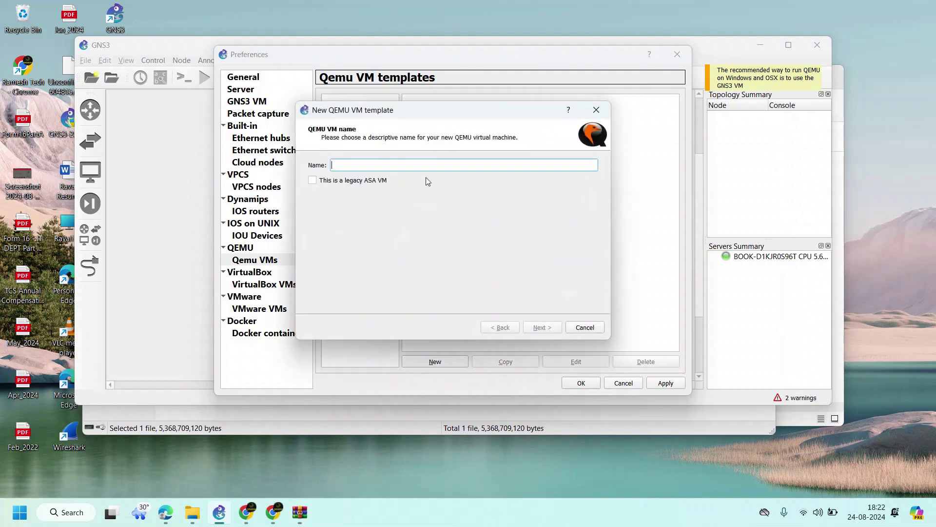
pyautogui.write('Junos')
pyautogui.click(542, 328)
pyautogui.click(543, 329)
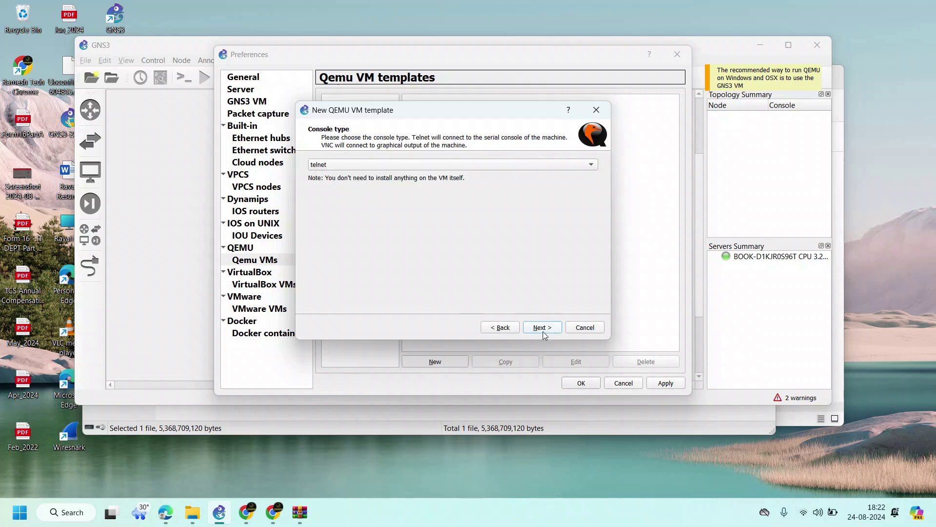
pyautogui.click(544, 333)
# Choose a new disk image and select Olive12.1R1.9-R1 from E:\Junos image.
pyautogui.click(371, 165)
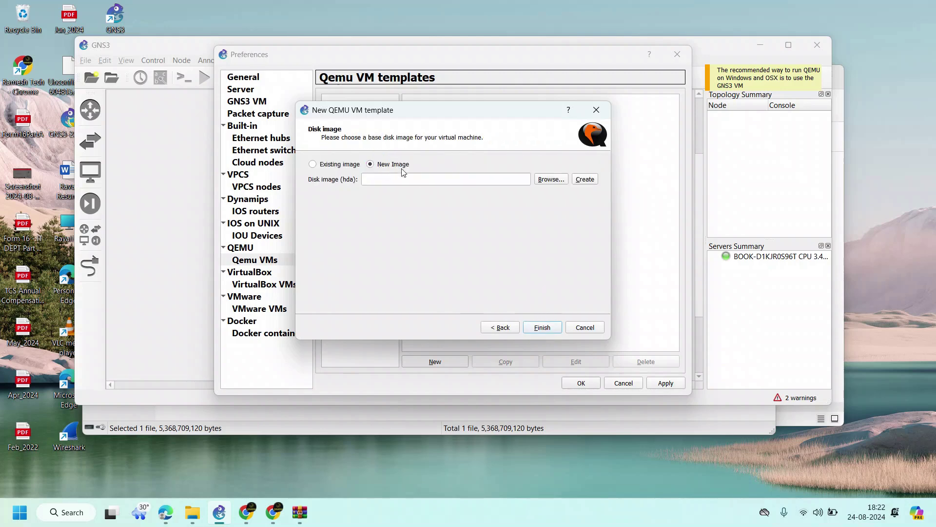
pyautogui.click(550, 179)
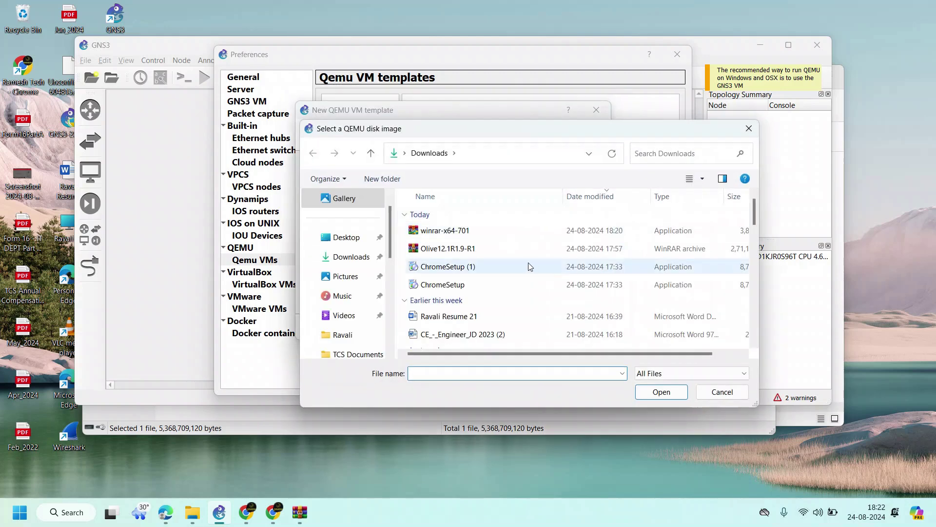
pyautogui.scroll(-2, 367, 339)
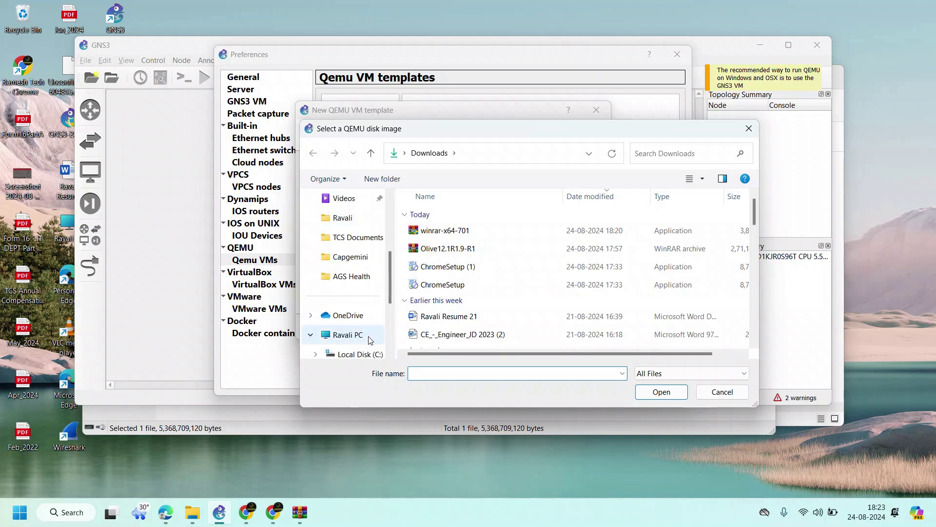
pyautogui.scroll(-2, 369, 341)
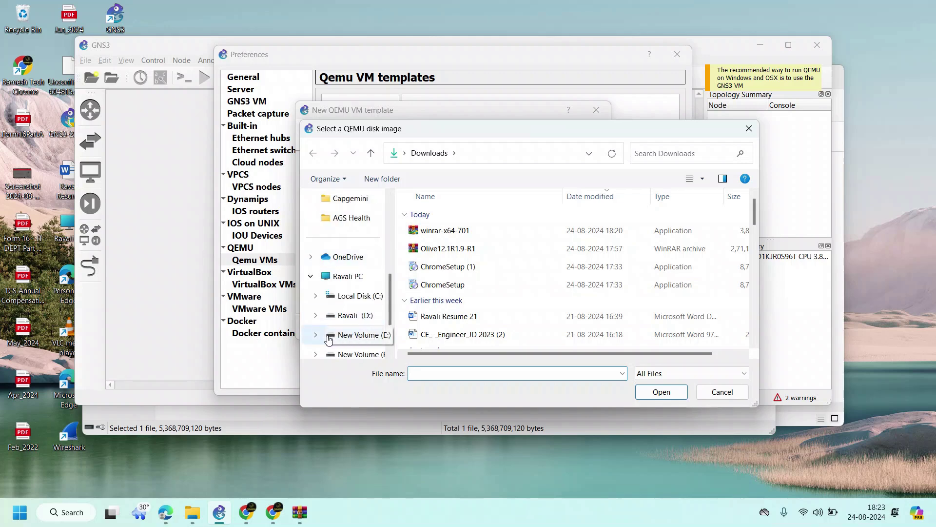
pyautogui.click(370, 332)
pyautogui.scroll(-1, 370, 326)
pyautogui.click(370, 278)
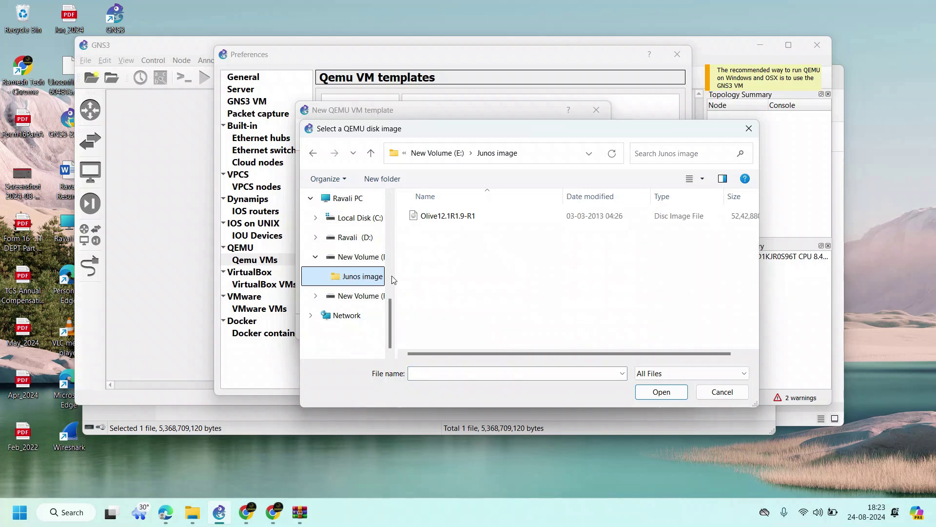
pyautogui.click(472, 219)
# Confirm Olive12.1R1.9-R1.img, copy it into the default images directory, and return to the wizard.
pyautogui.click(659, 393)
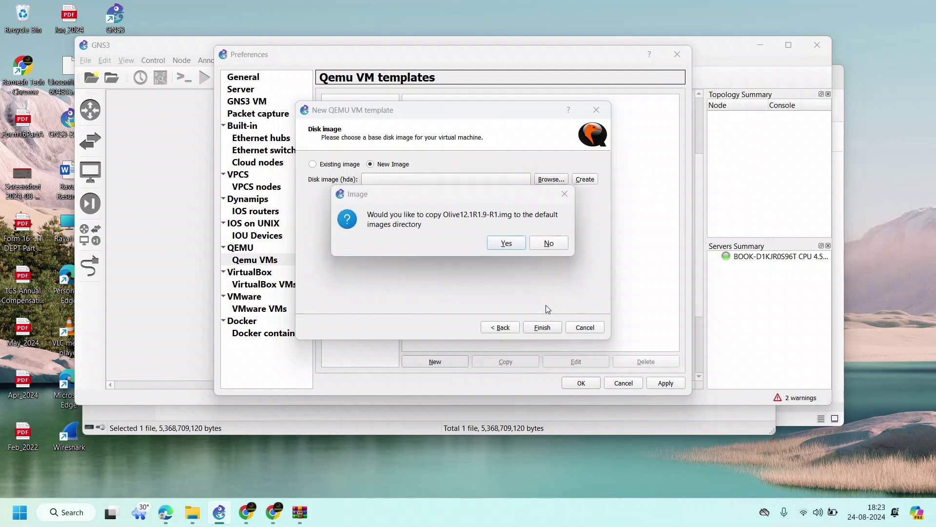
pyautogui.click(505, 244)
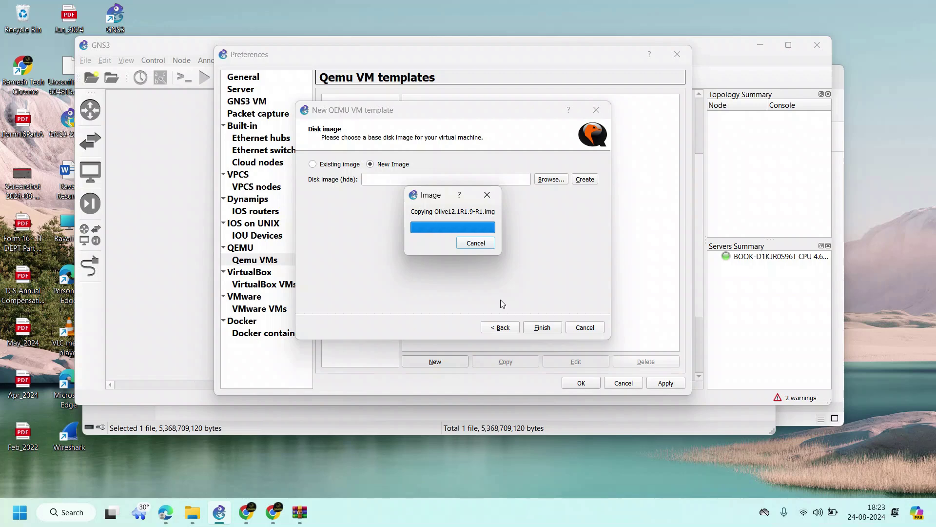
pyautogui.click(821, 512)
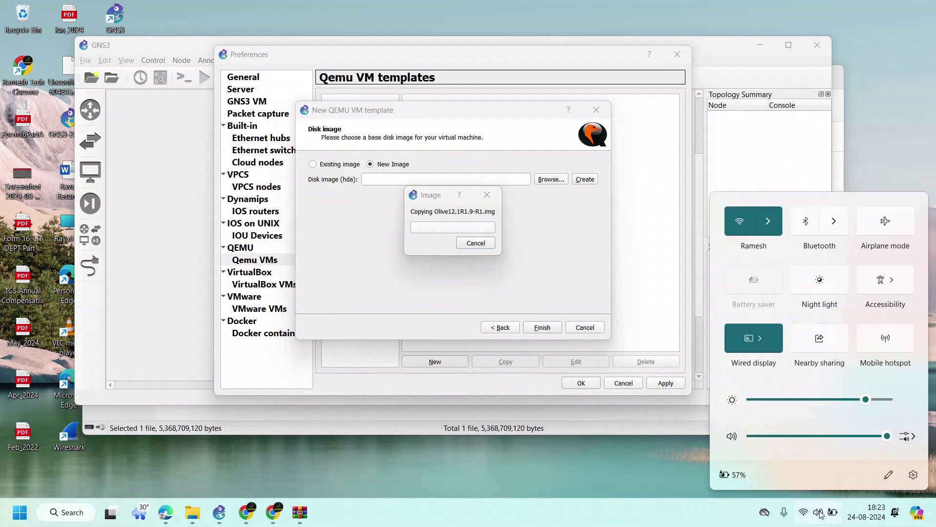
pyautogui.click(908, 436)
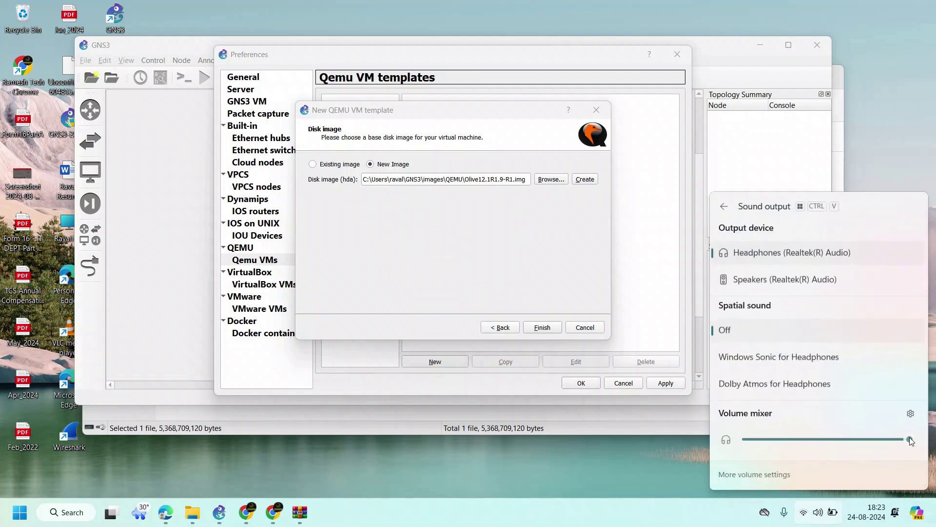
pyautogui.scroll(-3, 849, 415)
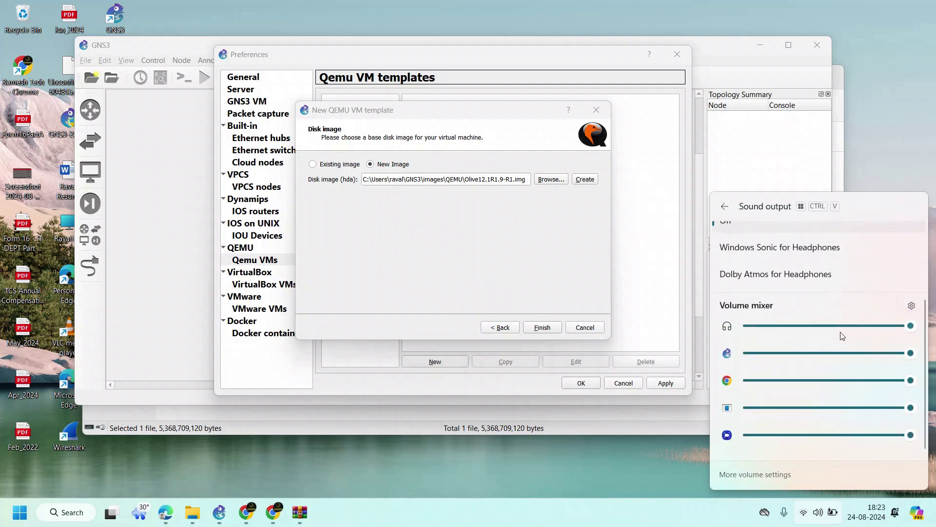
pyautogui.scroll(2, 842, 342)
pyautogui.scroll(3, 835, 370)
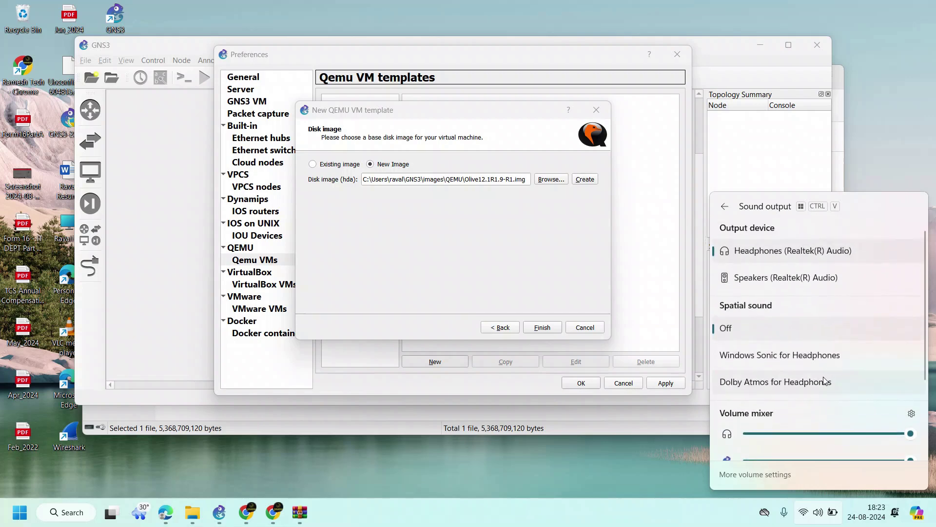
pyautogui.click(651, 420)
pyautogui.click(219, 512)
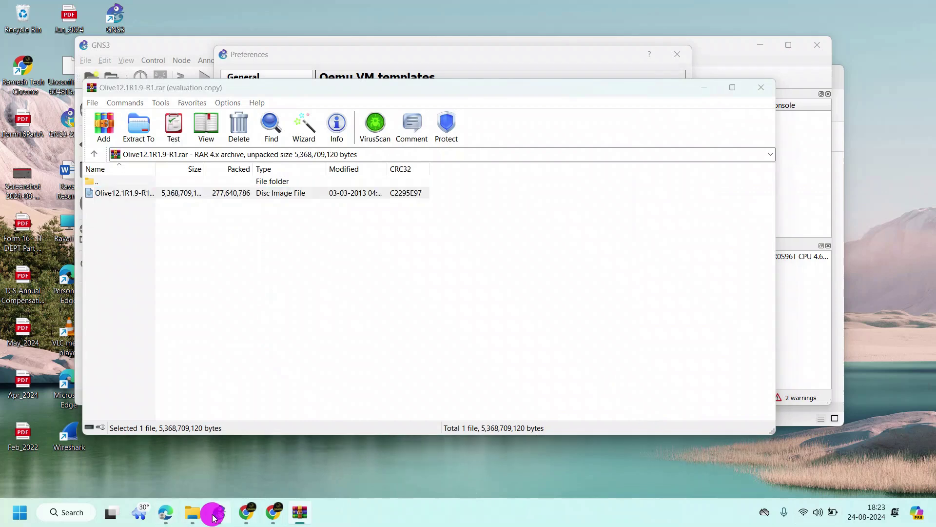
# Finish the Junos template, set its network adapters to 5, and save Preferences.
pyautogui.click(542, 327)
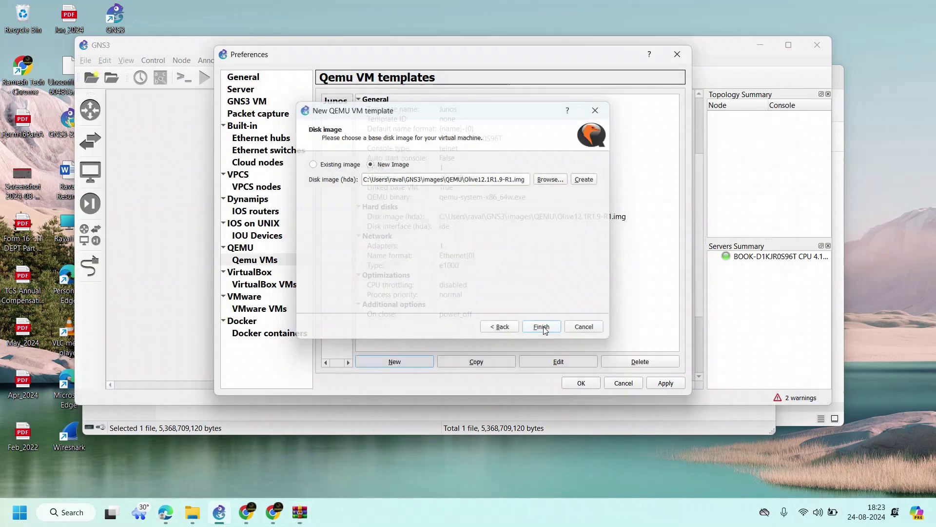
pyautogui.click(565, 362)
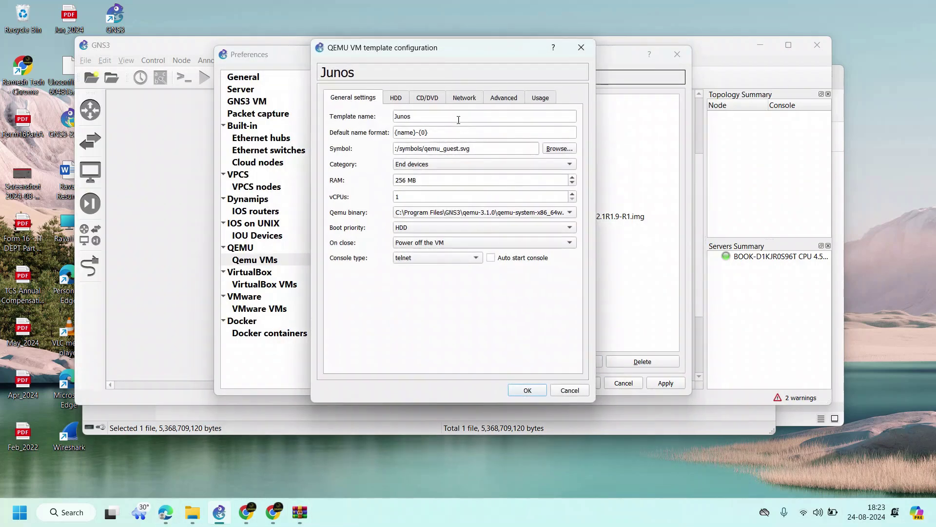
pyautogui.click(465, 97)
pyautogui.doubleClick(437, 117)
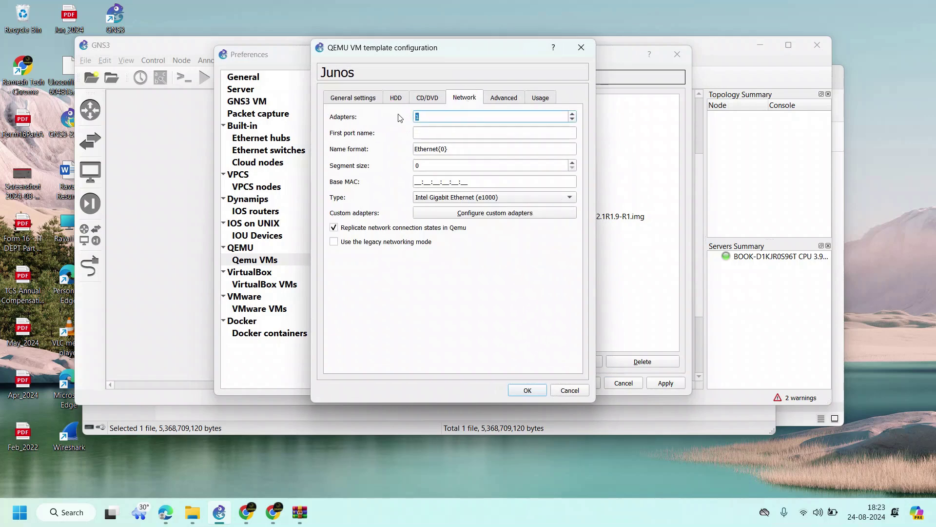
pyautogui.write('5')
pyautogui.click(363, 98)
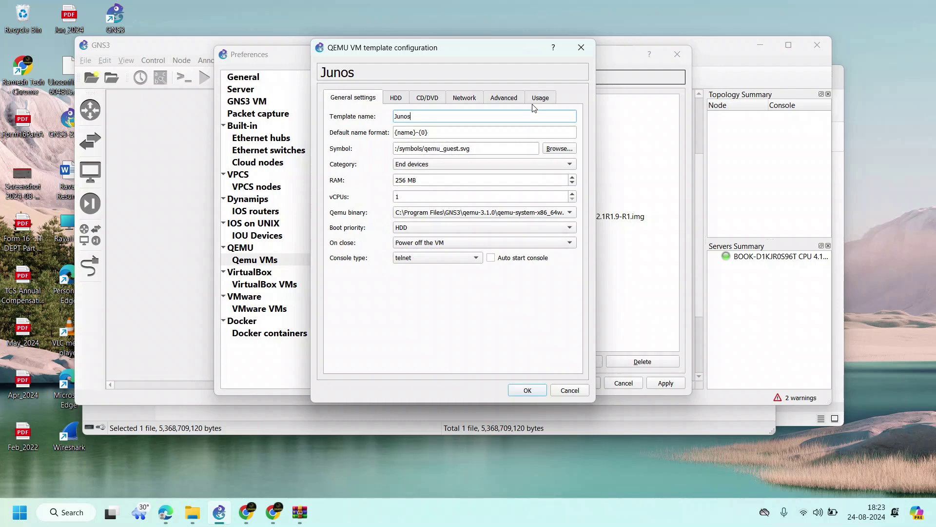
pyautogui.click(505, 97)
pyautogui.click(465, 98)
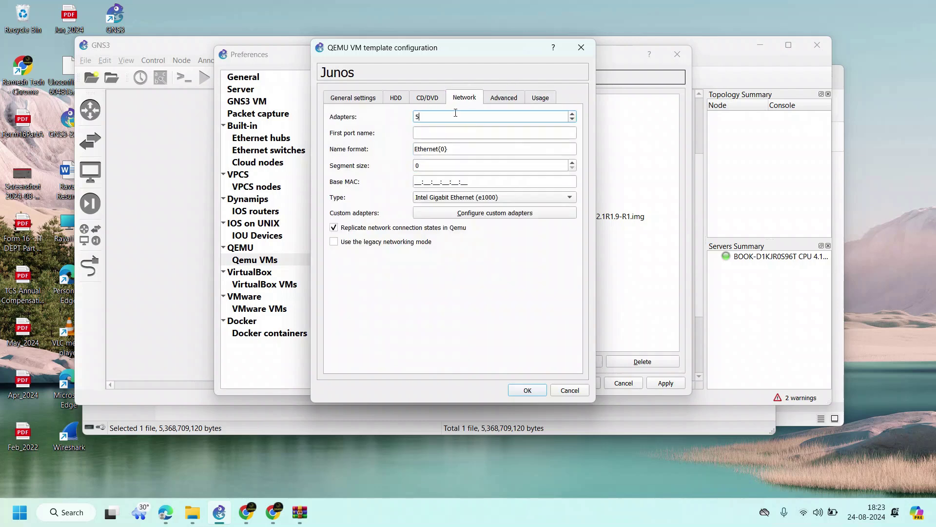
pyautogui.click(524, 389)
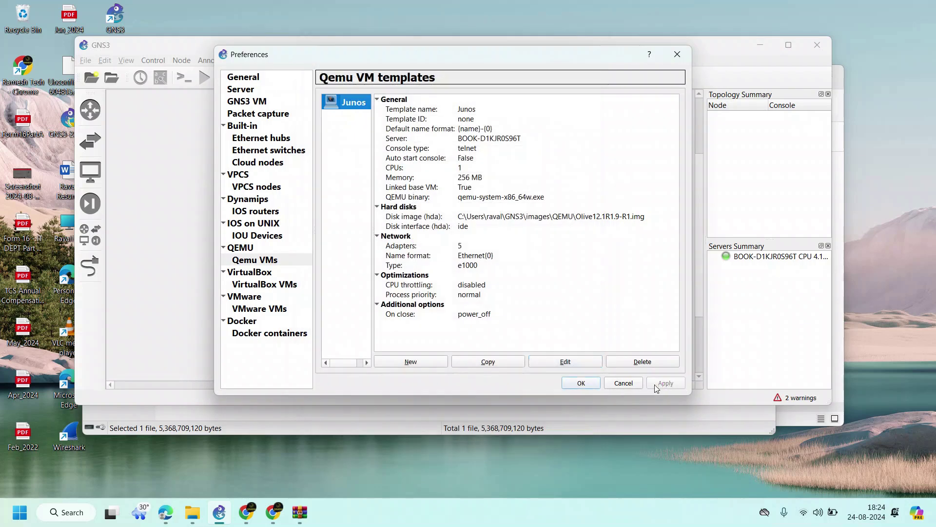
pyautogui.click(583, 382)
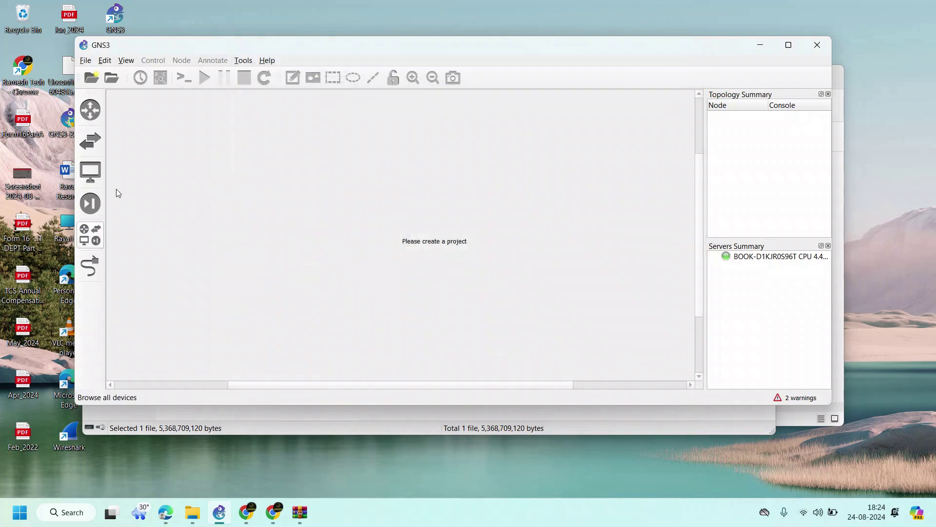